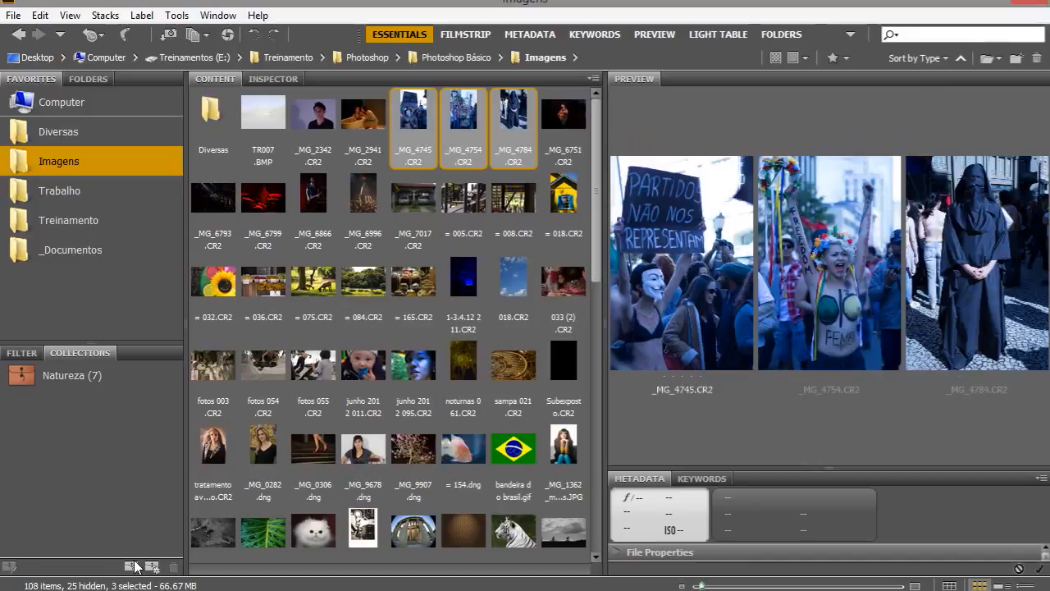
Create a new collection from the three selected images and name it Passeata.
{"action": "left_click", "coordinate": [131, 568]}
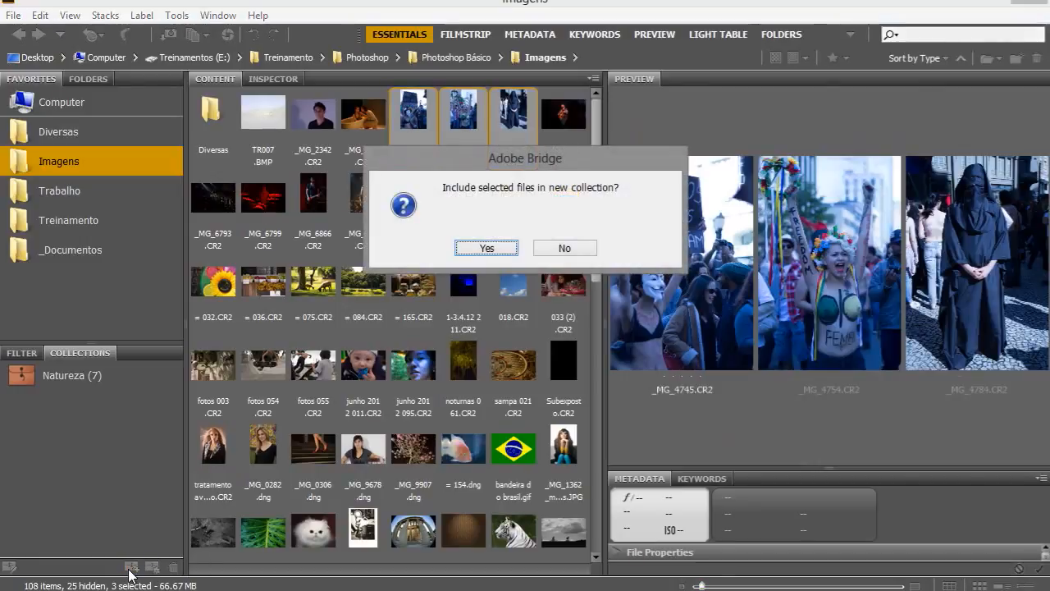
{"action": "key", "text": "Return"}
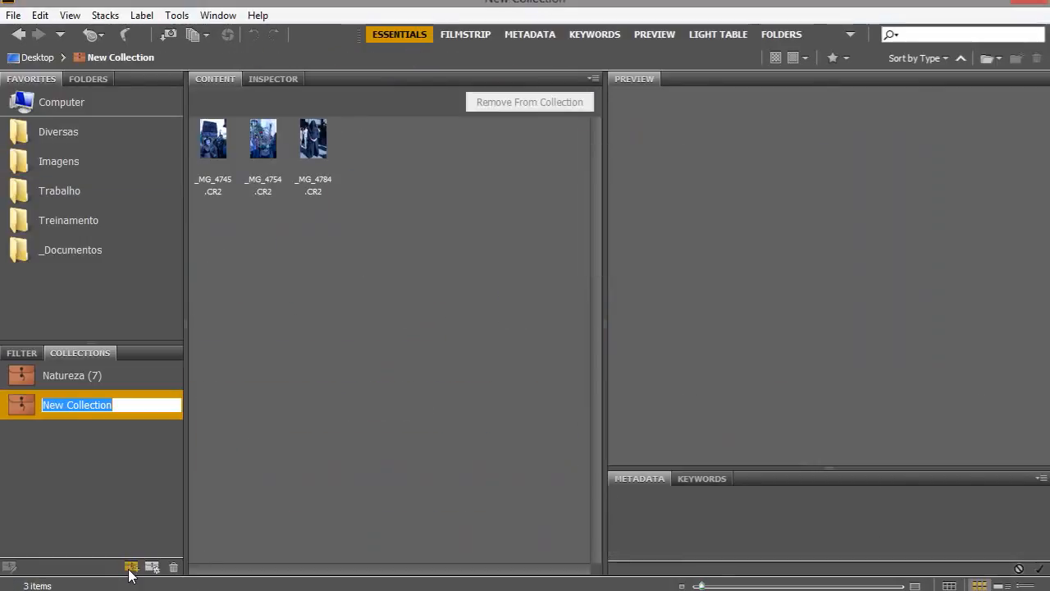
{"action": "type", "text": "Passeata"}
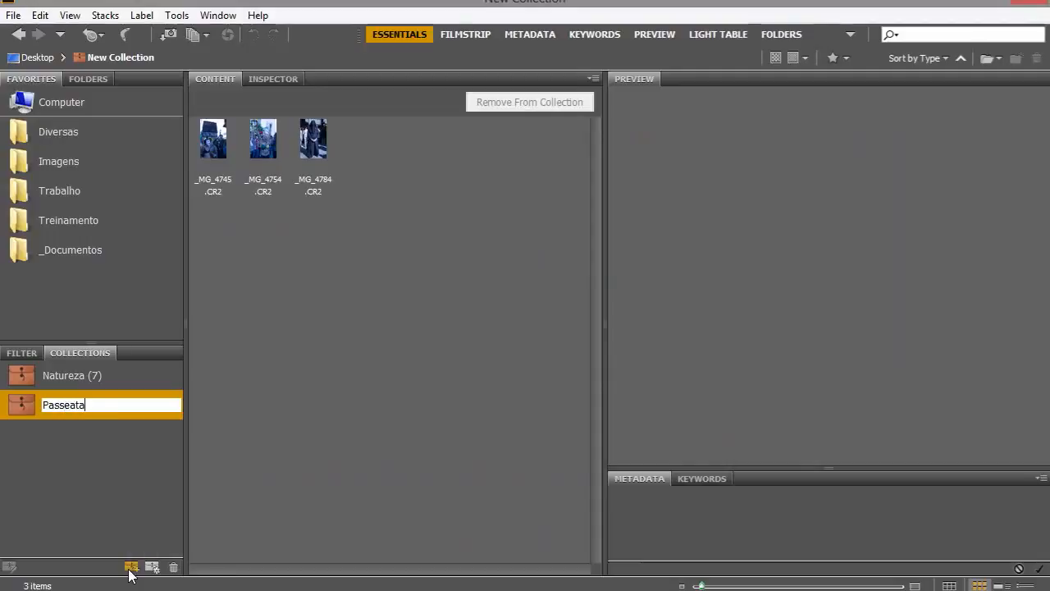
{"action": "key", "text": "Return"}
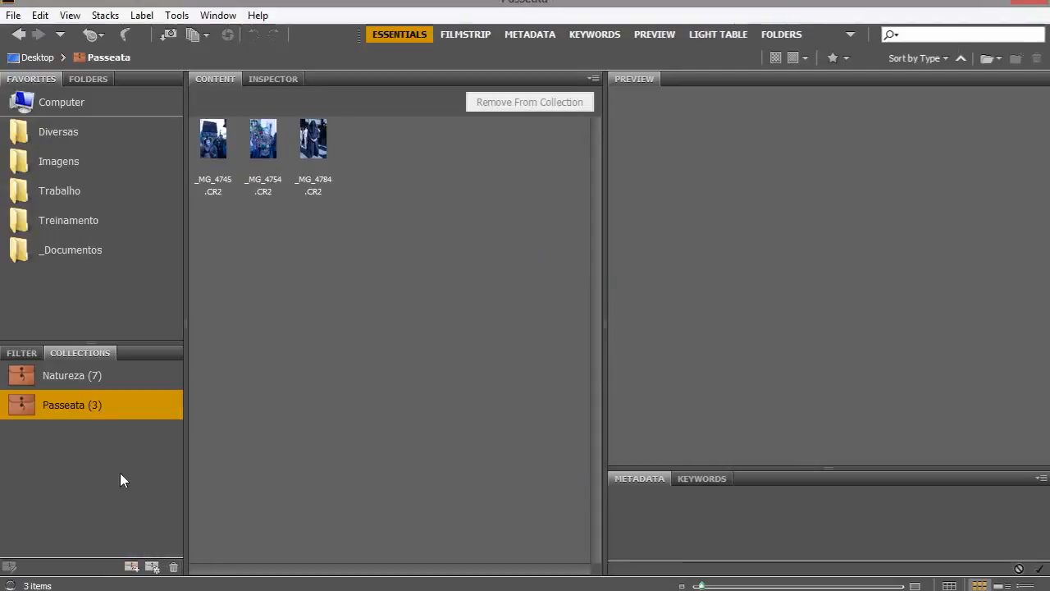
Select all three images in the Passeata collection and open them together in Camera Raw.
{"action": "left_click", "coordinate": [224, 150]}
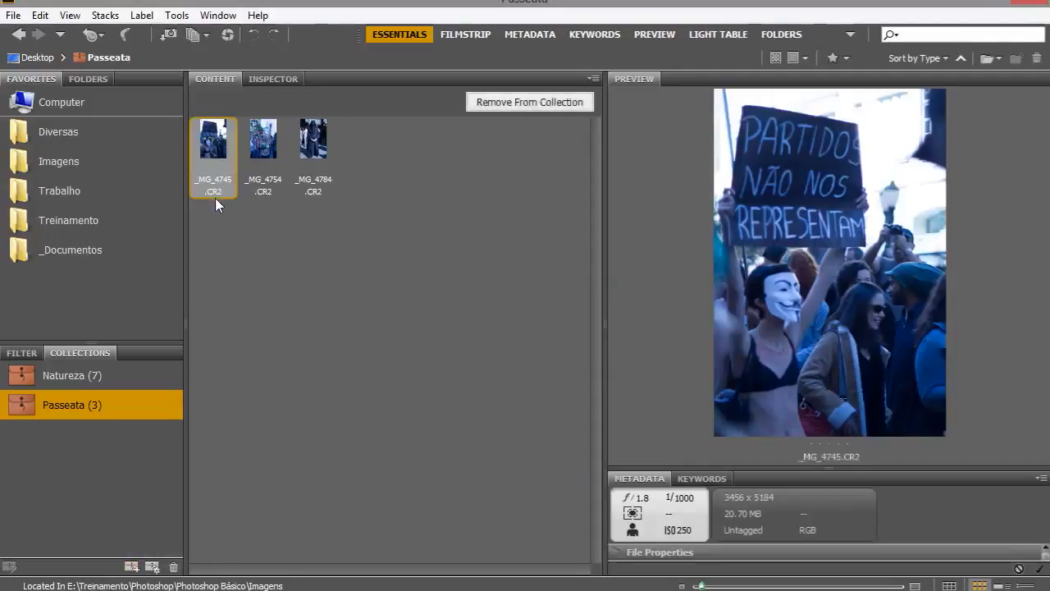
{"action": "left_click", "coordinate": [314, 150], "text": "shift"}
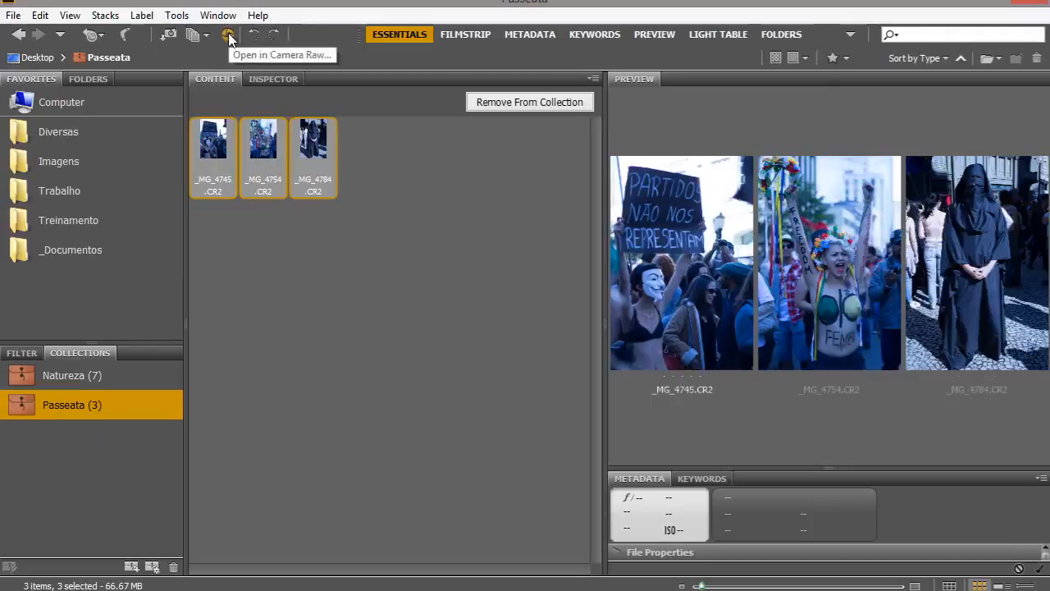
{"action": "right_click", "coordinate": [302, 148]}
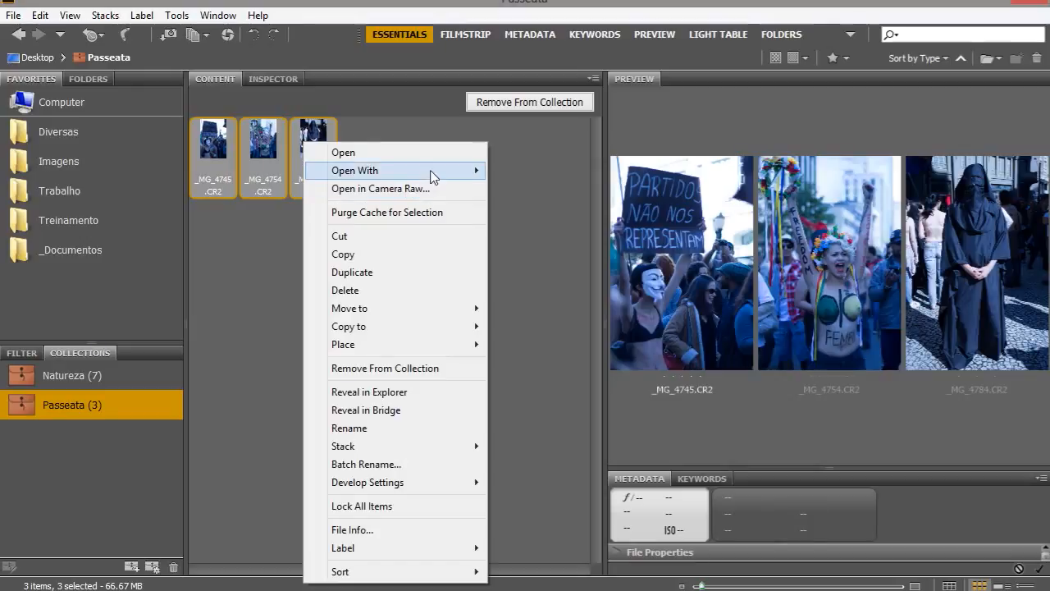
{"action": "mouse_move", "coordinate": [429, 173]}
{"action": "left_click", "coordinate": [236, 179]}
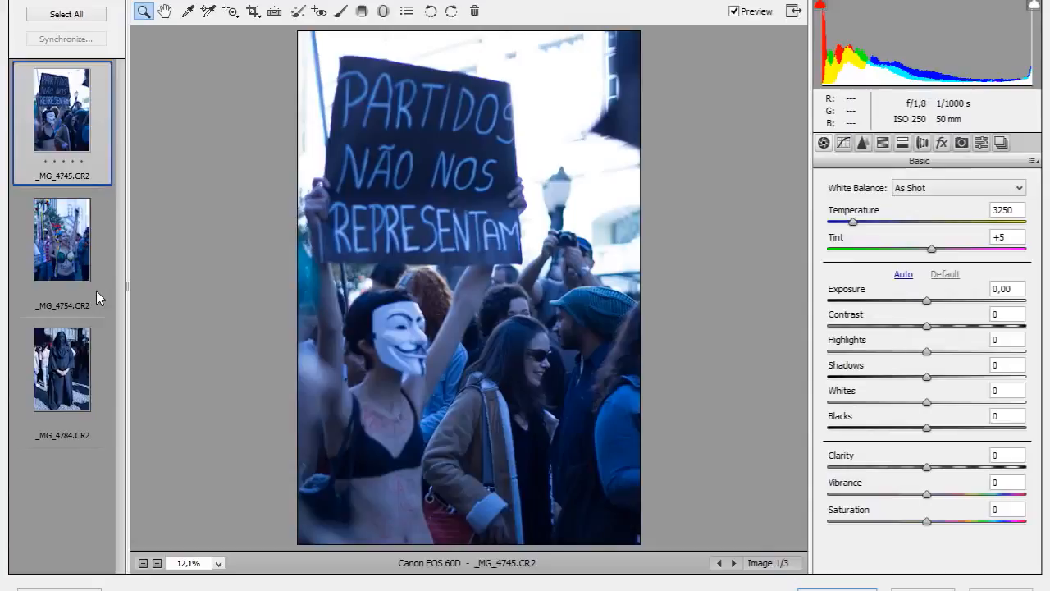
Select all three images in the filmstrip and set their White Balance to Auto.
{"action": "left_click", "coordinate": [76, 355], "text": "shift"}
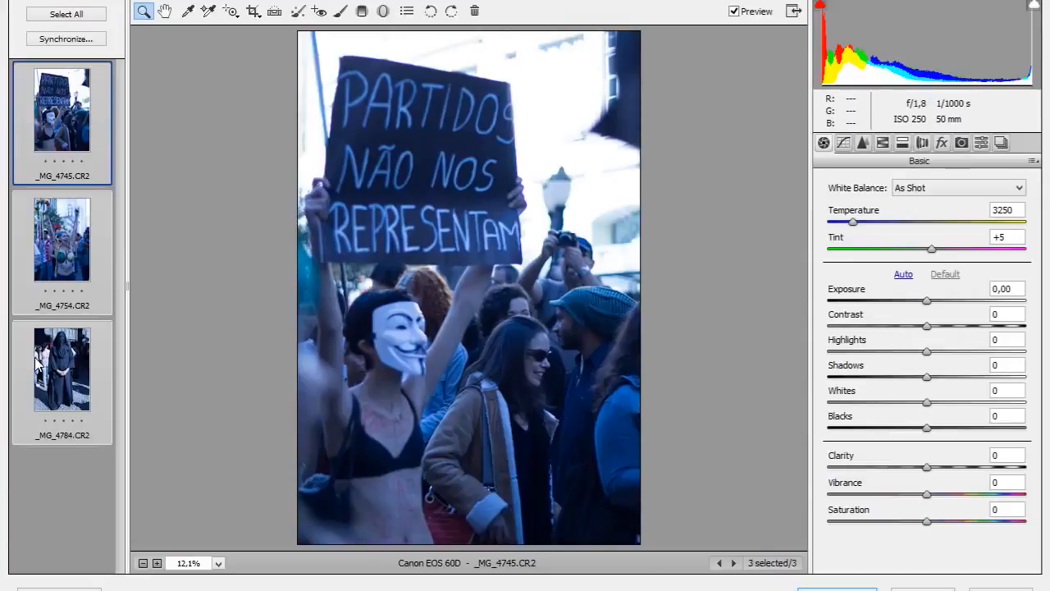
{"action": "left_click", "coordinate": [931, 187]}
{"action": "left_click", "coordinate": [917, 214]}
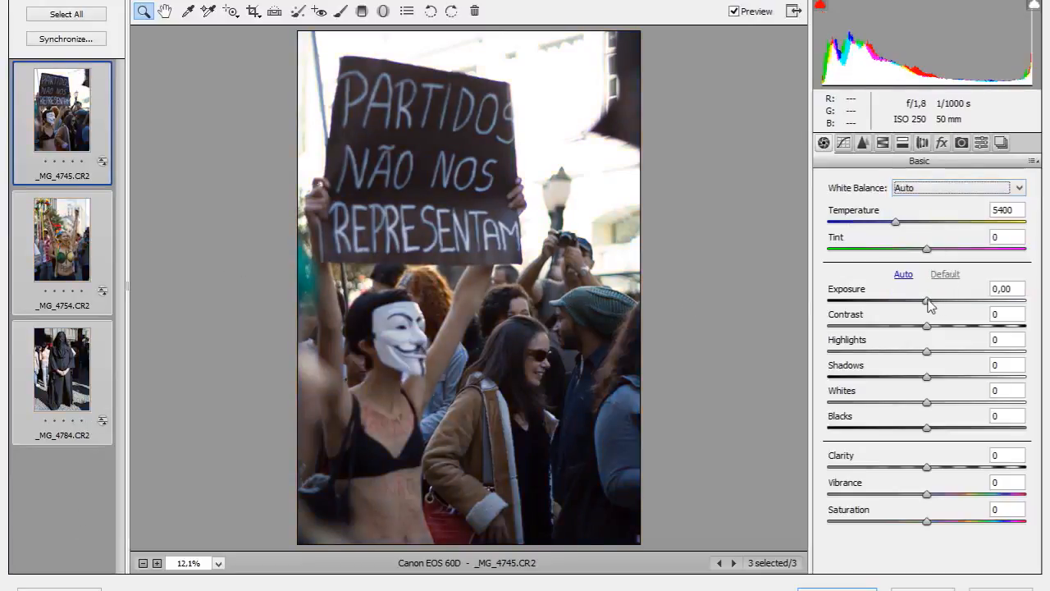
Set Exposure to -0,50, Shadows to +12, Contrast to +7 and Vibrance to +13 for all three images.
{"action": "left_click_drag", "start_coordinate": [927, 301], "coordinate": [917, 302]}
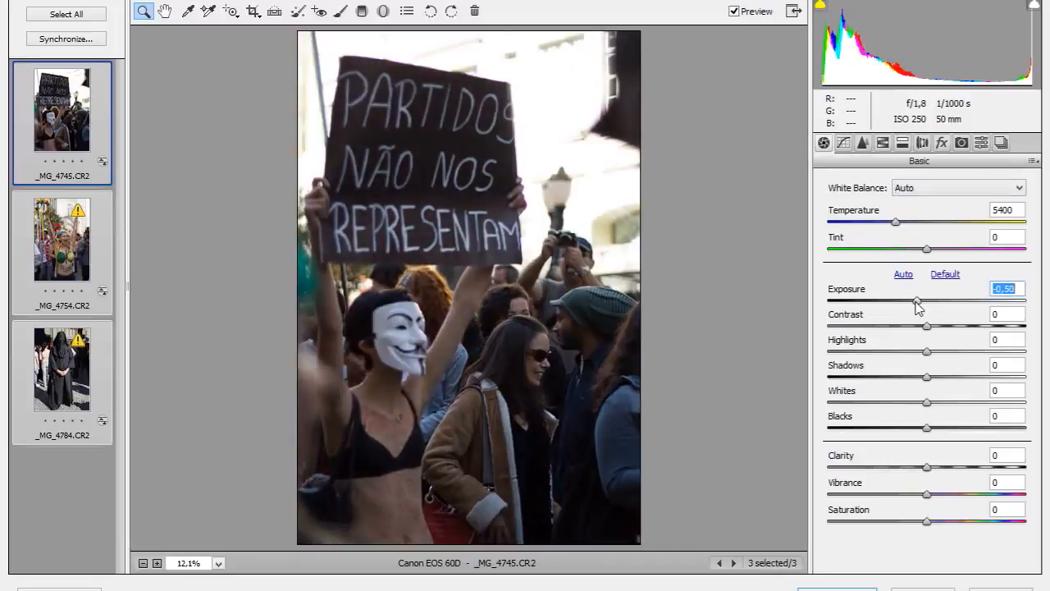
{"action": "left_click", "coordinate": [932, 380]}
{"action": "left_click_drag", "start_coordinate": [931, 380], "coordinate": [944, 386]}
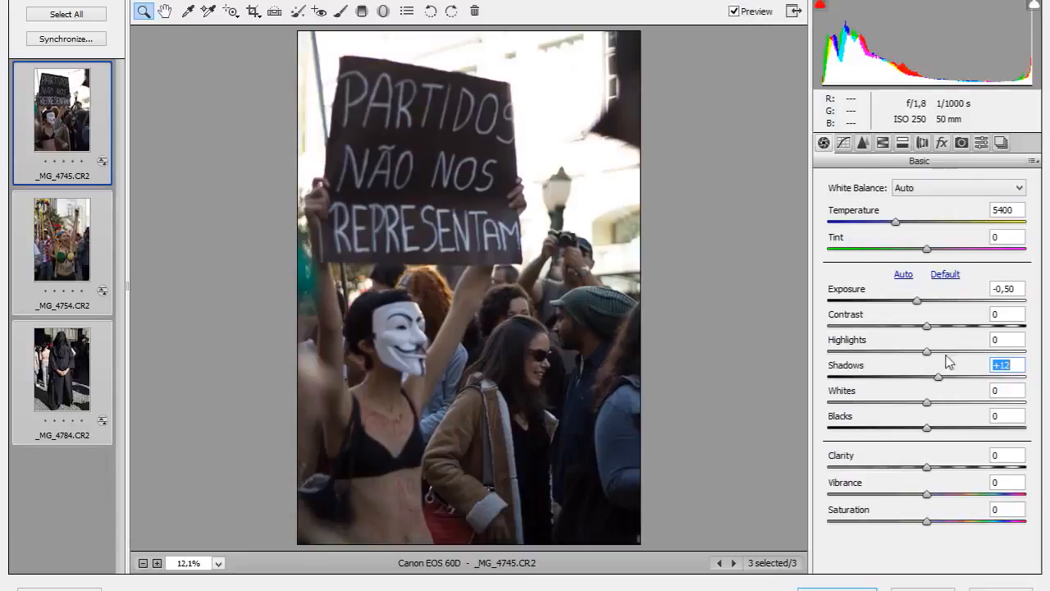
{"action": "left_click_drag", "start_coordinate": [928, 329], "coordinate": [934, 327]}
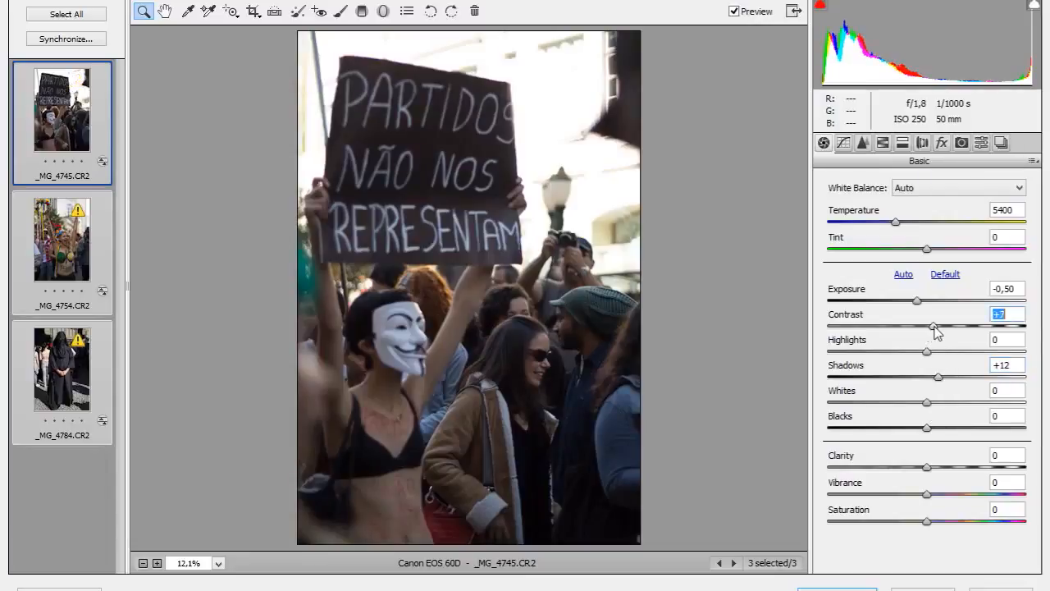
{"action": "left_click", "coordinate": [927, 495]}
{"action": "left_click_drag", "start_coordinate": [928, 496], "coordinate": [939, 496]}
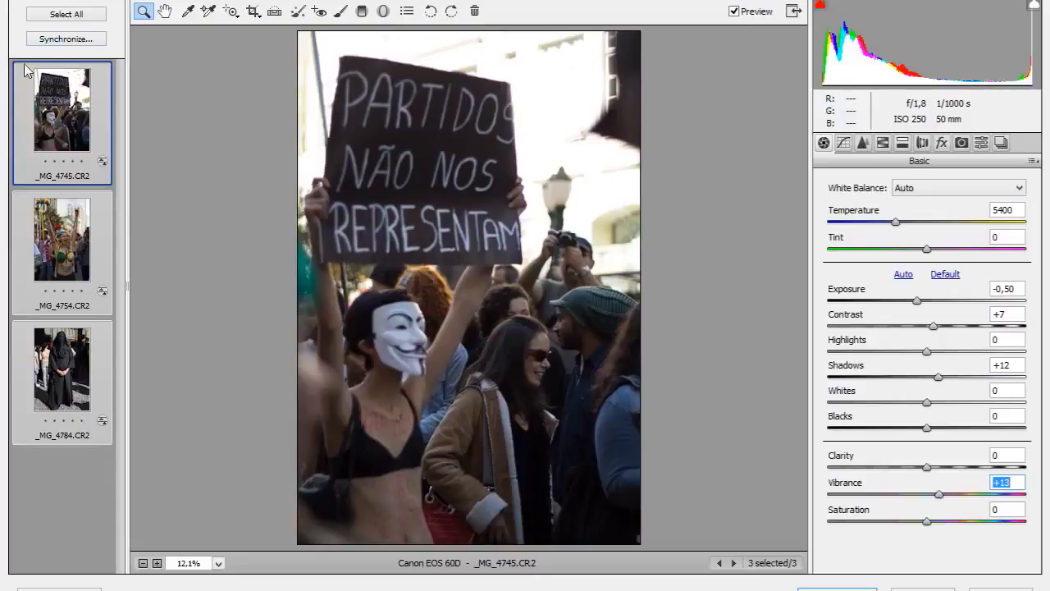
Review each image's adjustments in the filmstrip, then reselect all three images.
{"action": "left_click", "coordinate": [40, 462]}
{"action": "left_click", "coordinate": [51, 378]}
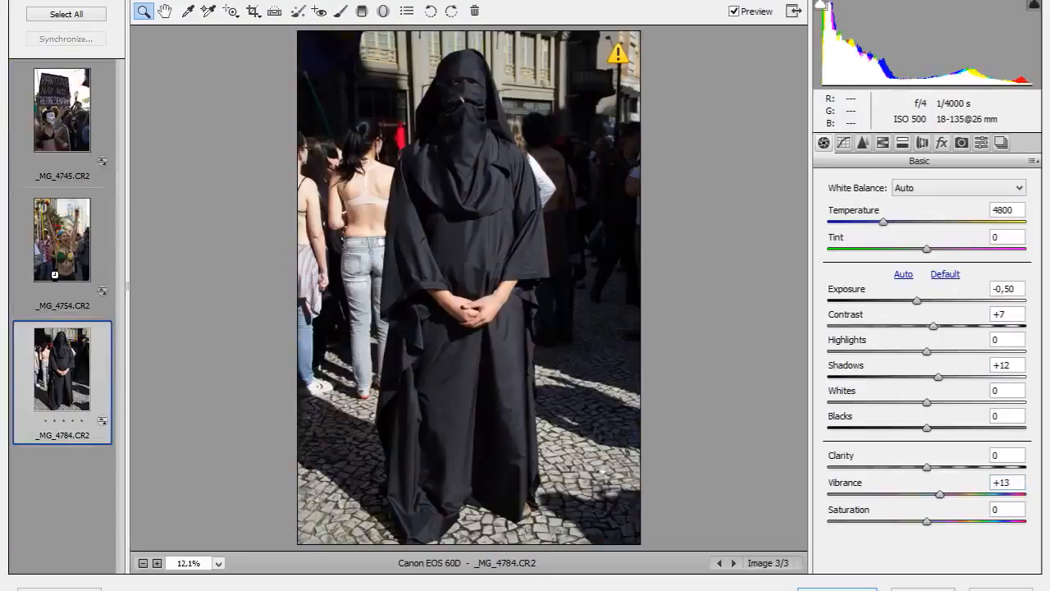
{"action": "left_click", "coordinate": [57, 271]}
{"action": "left_click", "coordinate": [87, 142]}
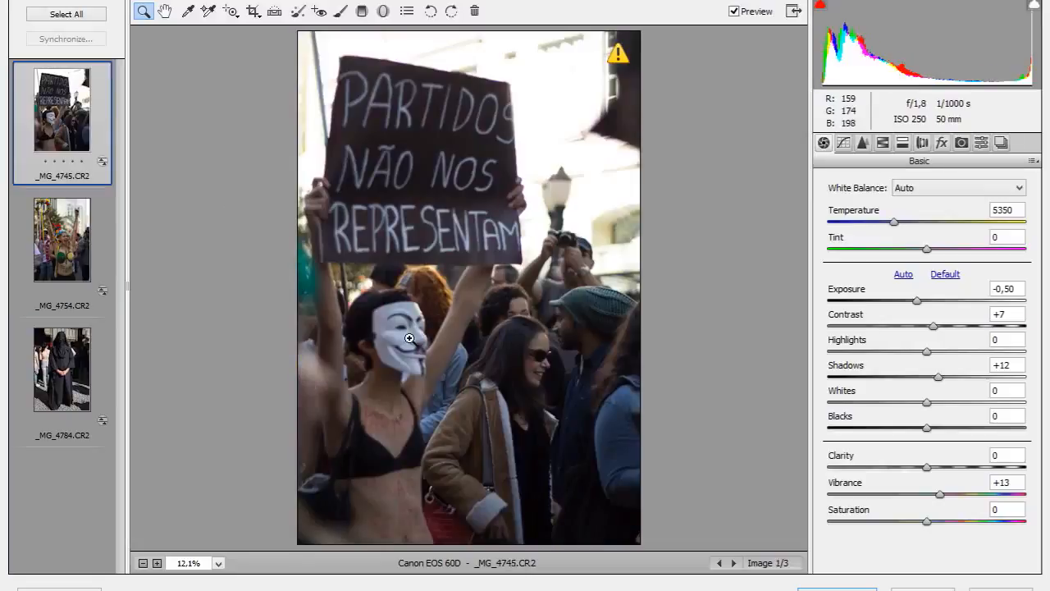
{"action": "left_click", "coordinate": [90, 392], "text": "shift"}
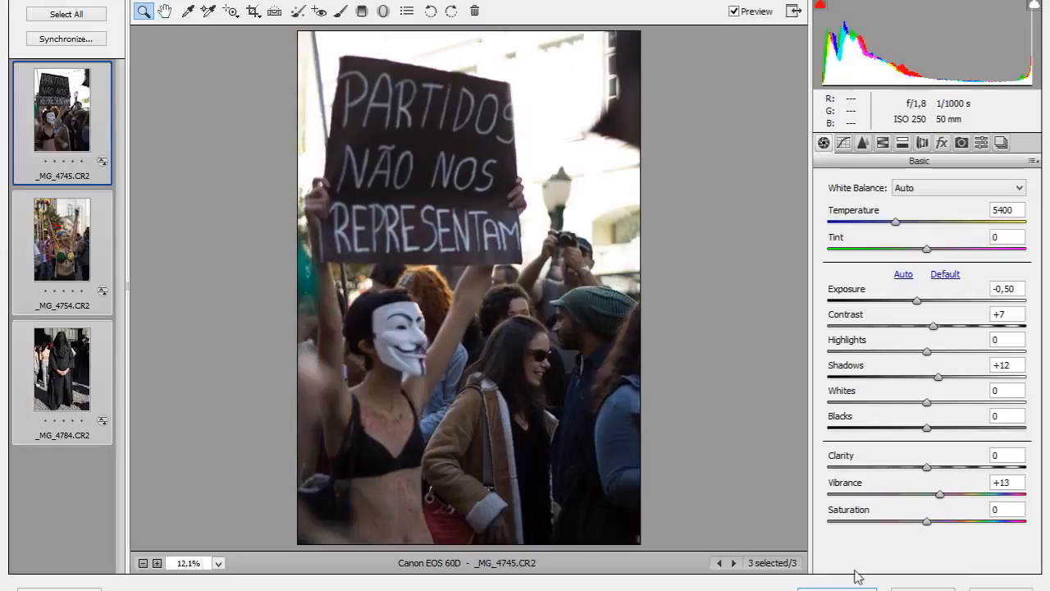
Open the three adjusted images in Photoshop and zoom in on the current image.
{"action": "left_click", "coordinate": [837, 588]}
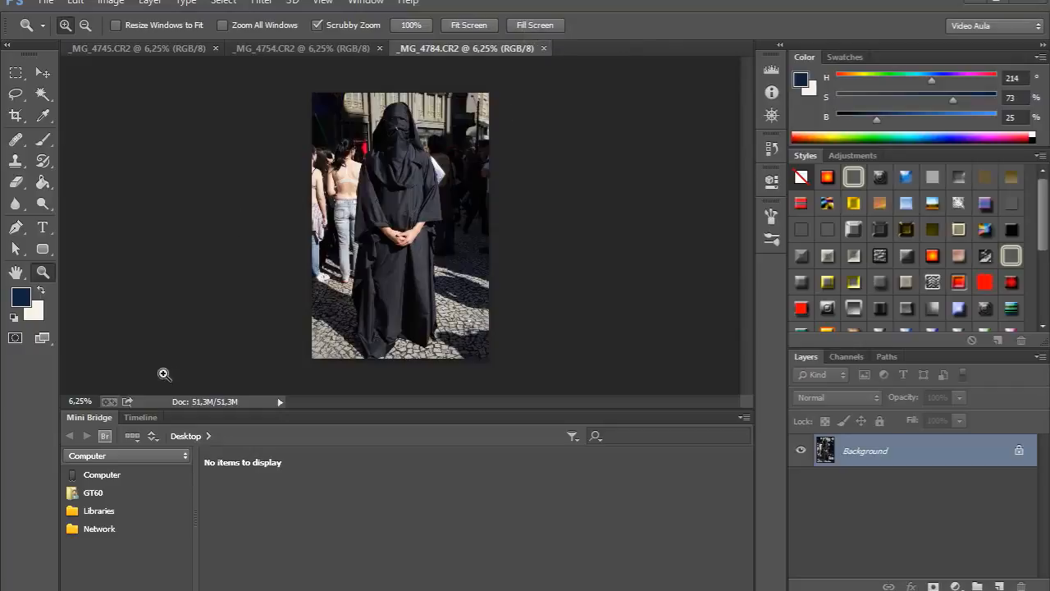
{"action": "double_click", "coordinate": [88, 417]}
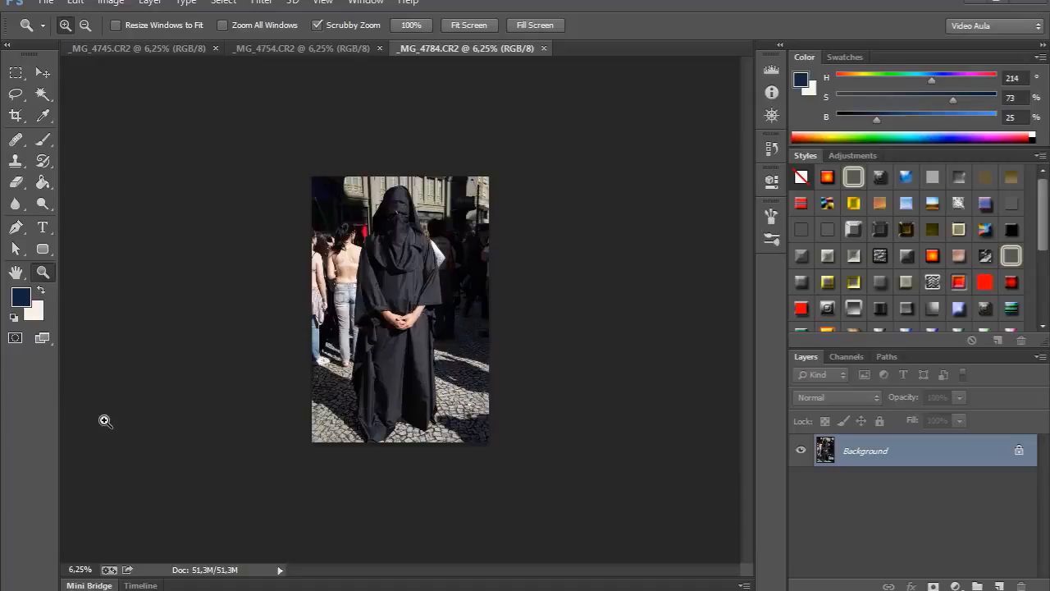
{"action": "left_click", "coordinate": [274, 352]}
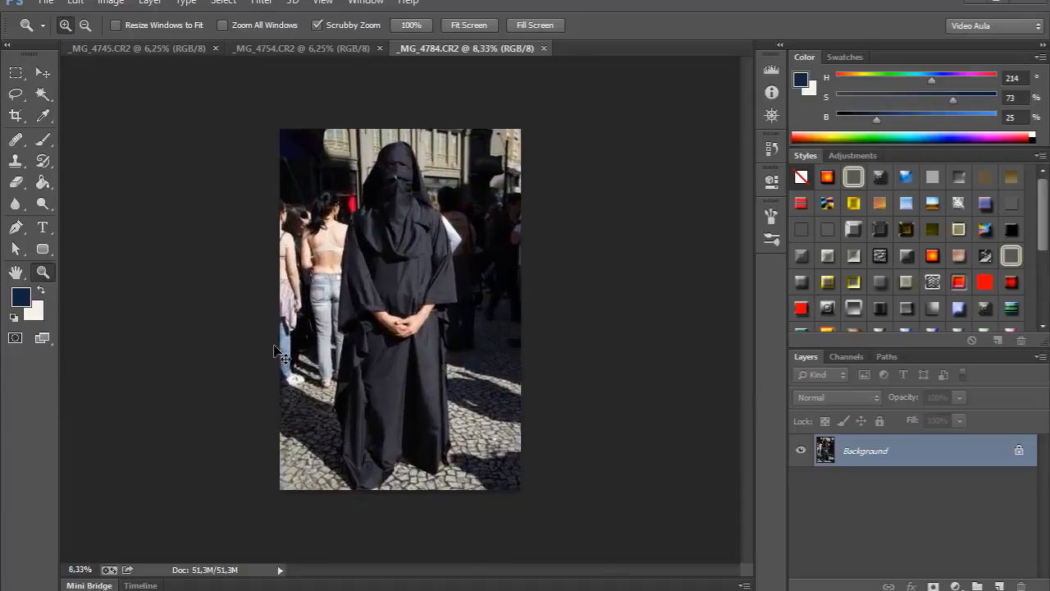
{"action": "left_click", "coordinate": [274, 352]}
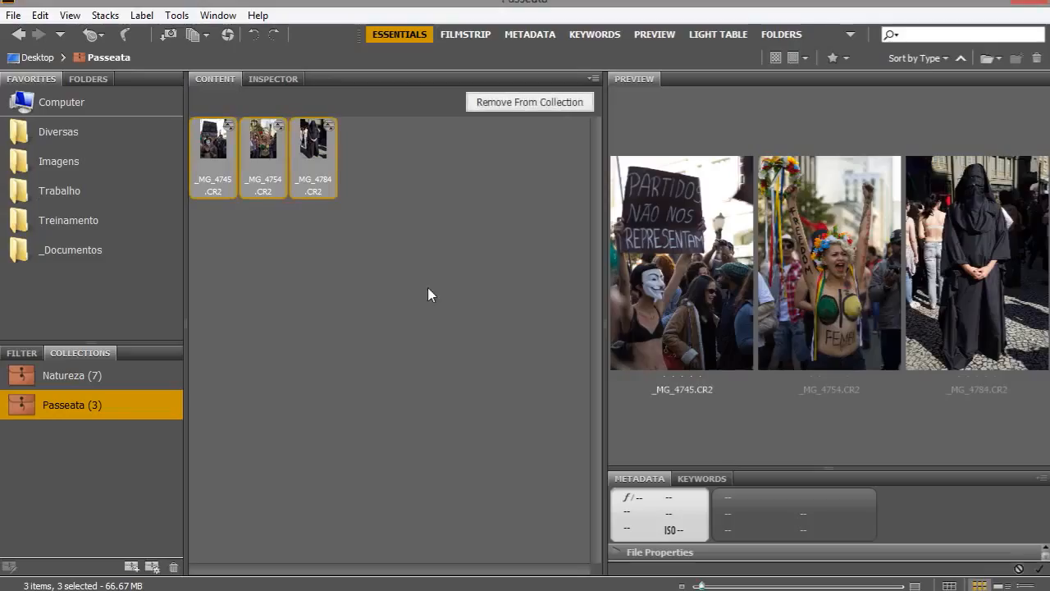
Back in Bridge, reopen the three collection images in Camera Raw.
{"action": "right_click", "coordinate": [318, 174]}
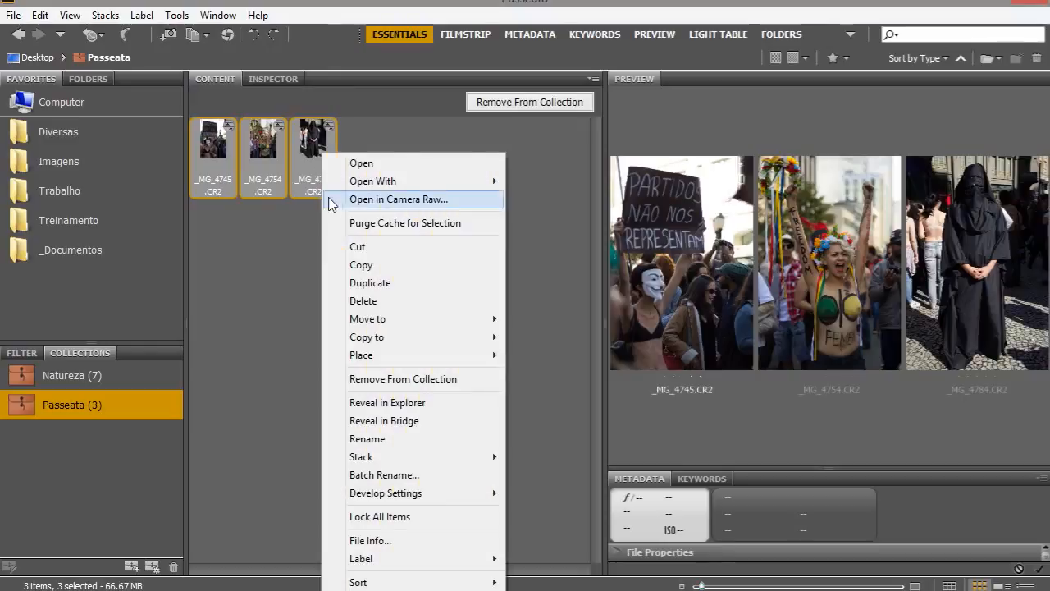
{"action": "mouse_move", "coordinate": [327, 182]}
{"action": "left_click", "coordinate": [294, 181]}
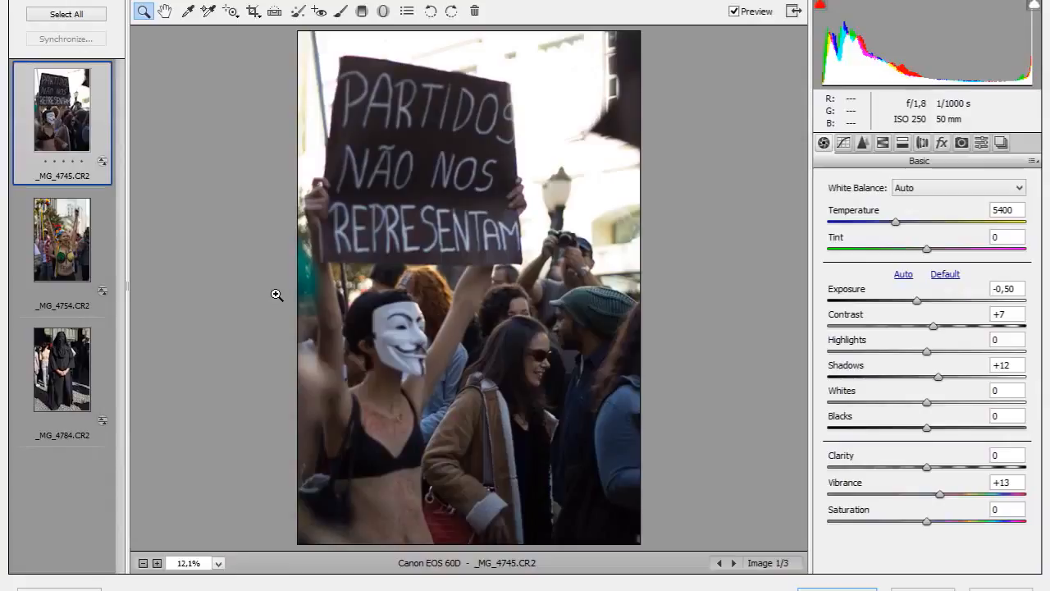
Review each image in the filmstrip and select all three images.
{"action": "left_click", "coordinate": [59, 361], "text": "shift"}
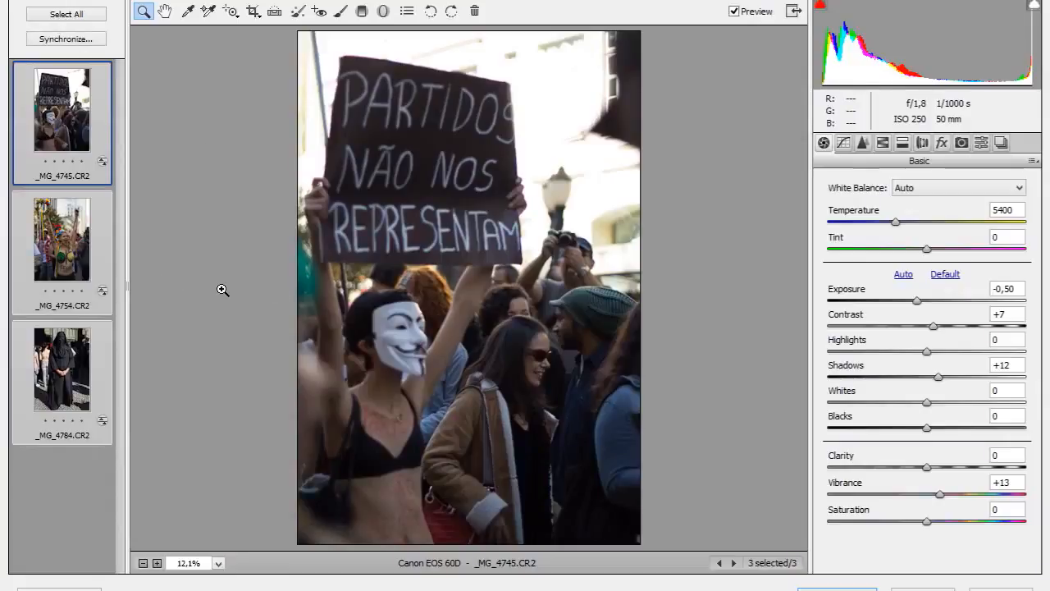
{"action": "left_click", "coordinate": [64, 105]}
{"action": "left_click", "coordinate": [61, 294]}
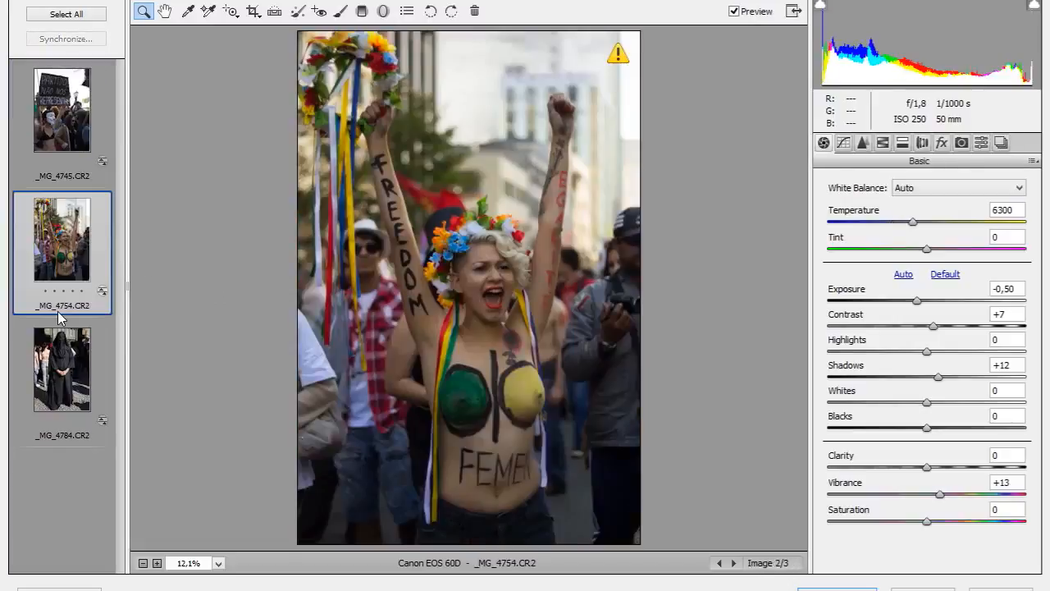
{"action": "left_click", "coordinate": [62, 373]}
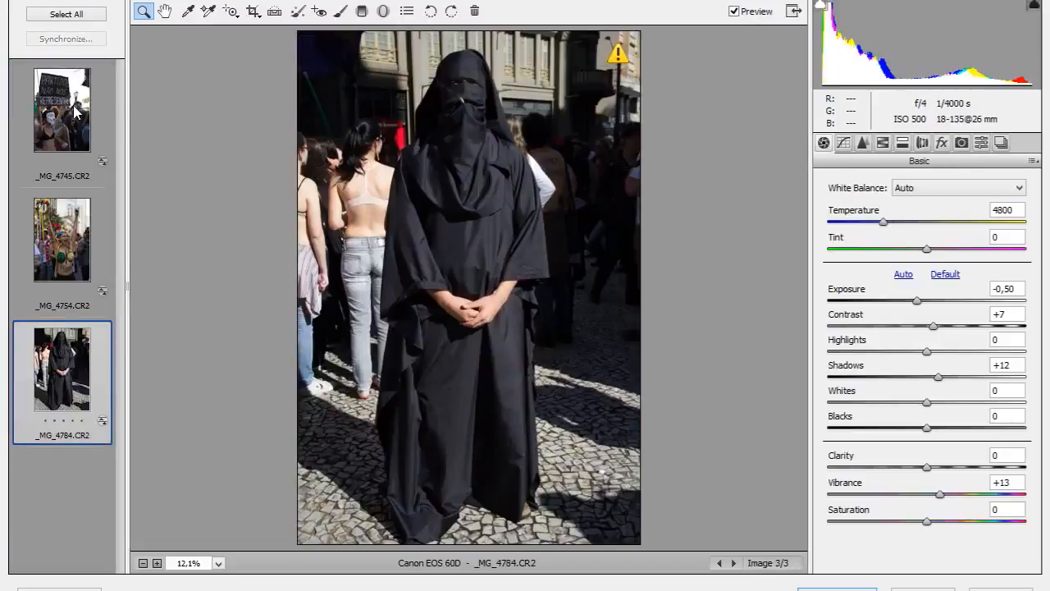
{"action": "left_click", "coordinate": [65, 14]}
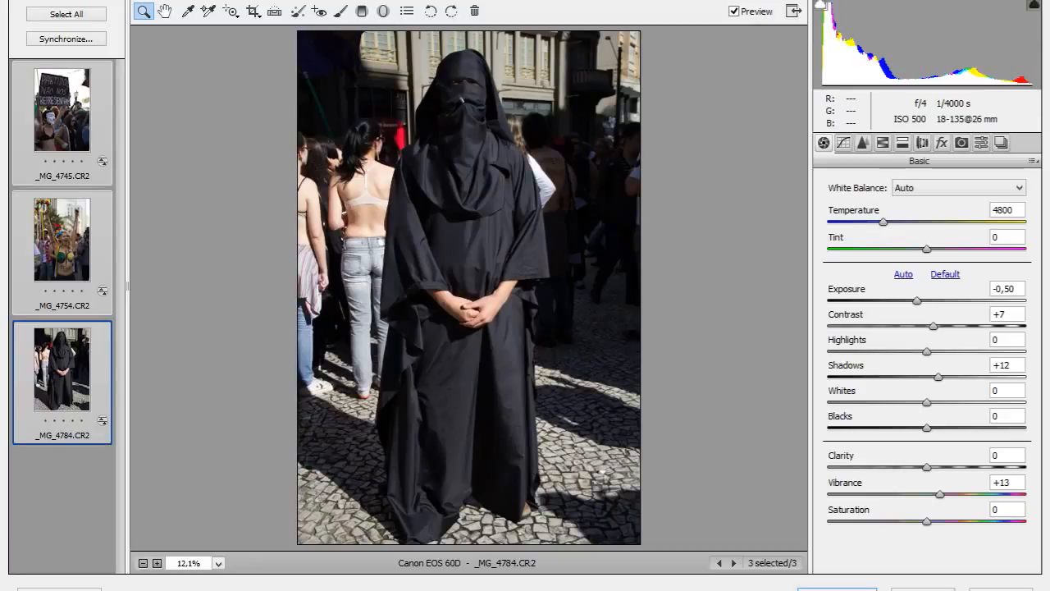
Set the workflow options to the ProPhoto RGB color space and 16 Bits/Channel depth.
{"action": "left_click", "coordinate": [525, 588]}
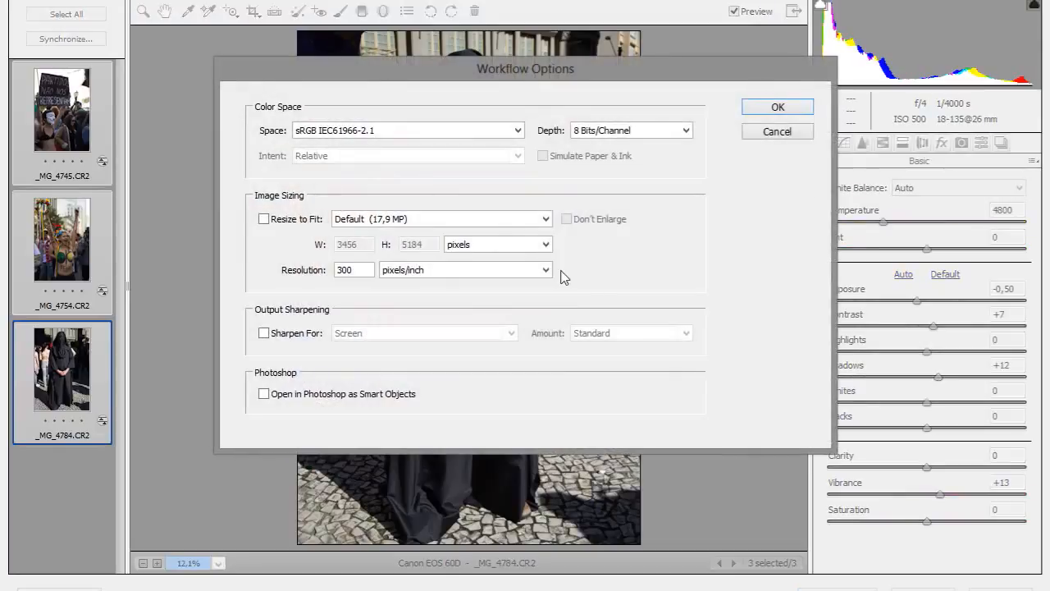
{"action": "left_click", "coordinate": [353, 133]}
{"action": "scroll", "coordinate": [356, 156], "scroll_direction": "up", "scroll_amount": 1}
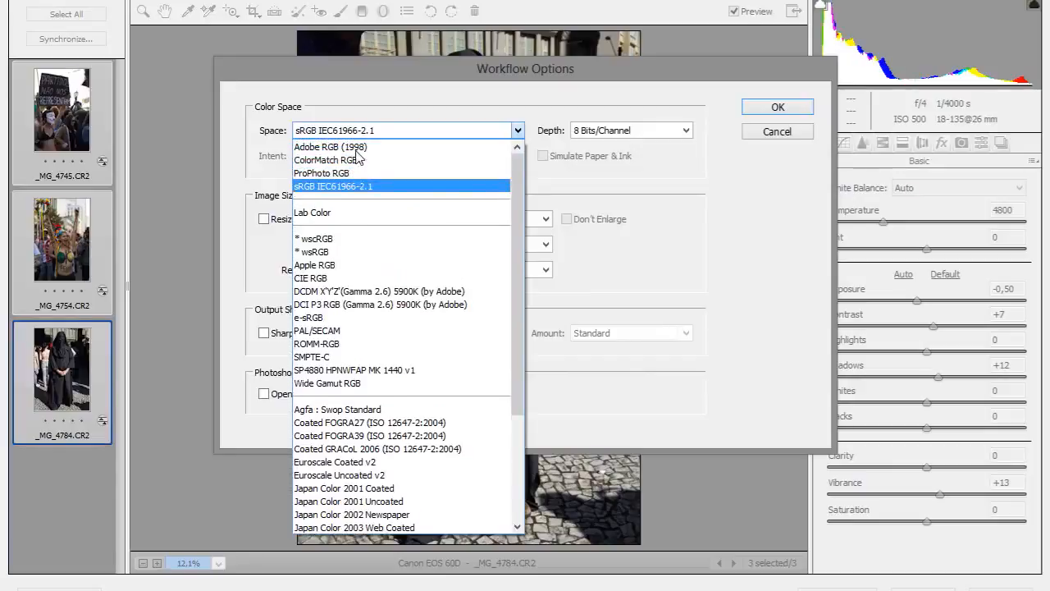
{"action": "left_click", "coordinate": [336, 172]}
{"action": "left_click", "coordinate": [599, 127]}
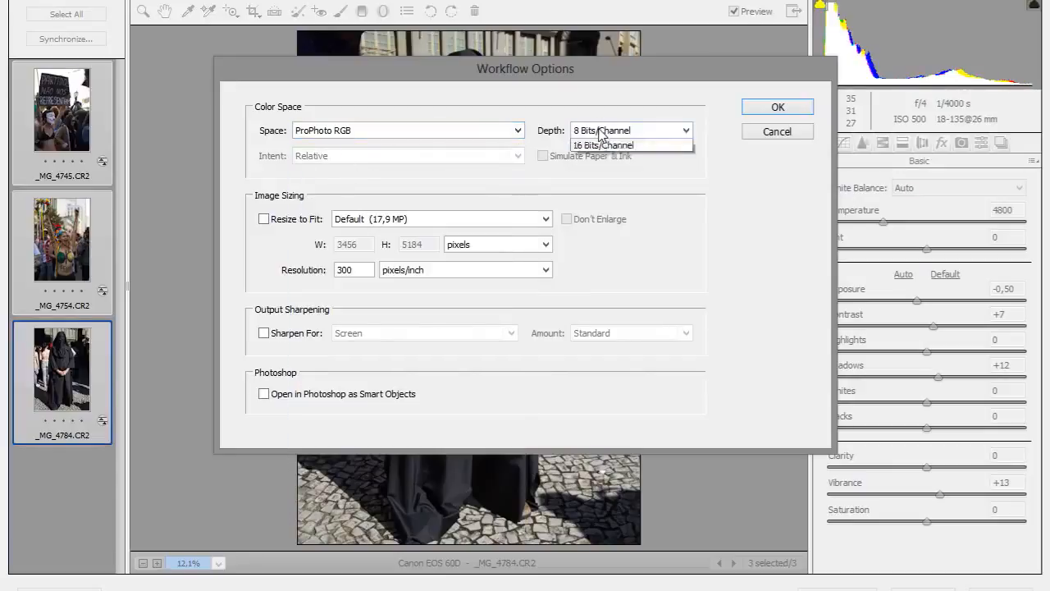
{"action": "left_click", "coordinate": [598, 159]}
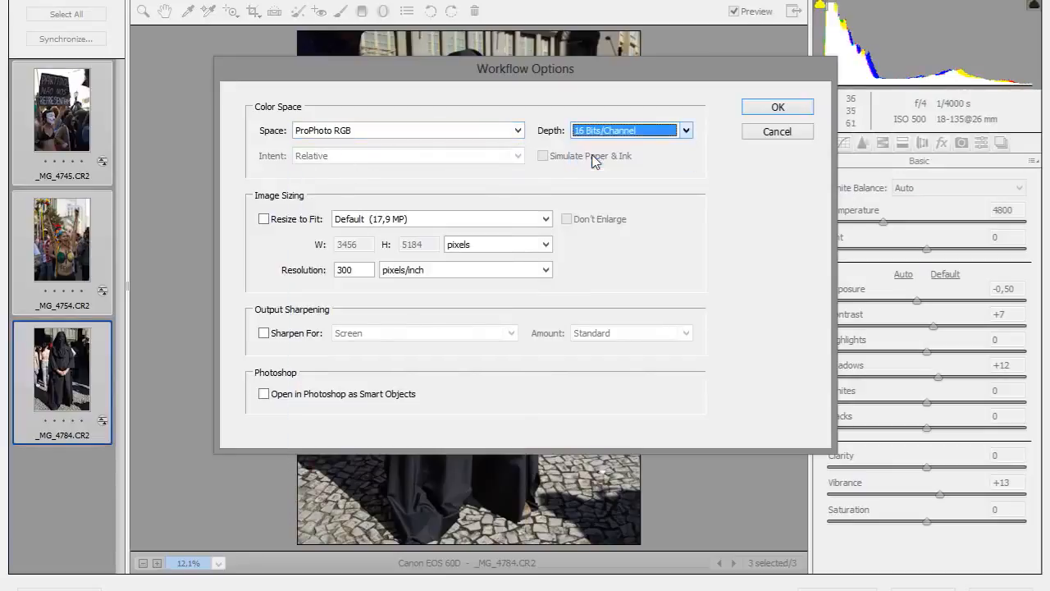
{"action": "left_click", "coordinate": [792, 106]}
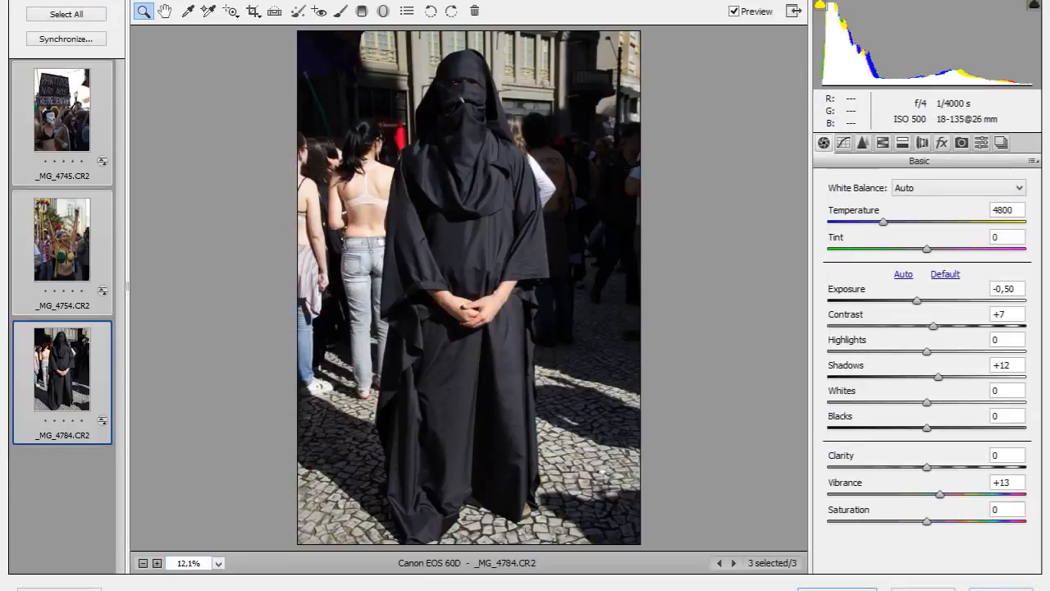
Open the three images in Photoshop, keeping the embedded ProPhoto RGB profile for each one.
{"action": "left_click", "coordinate": [837, 589]}
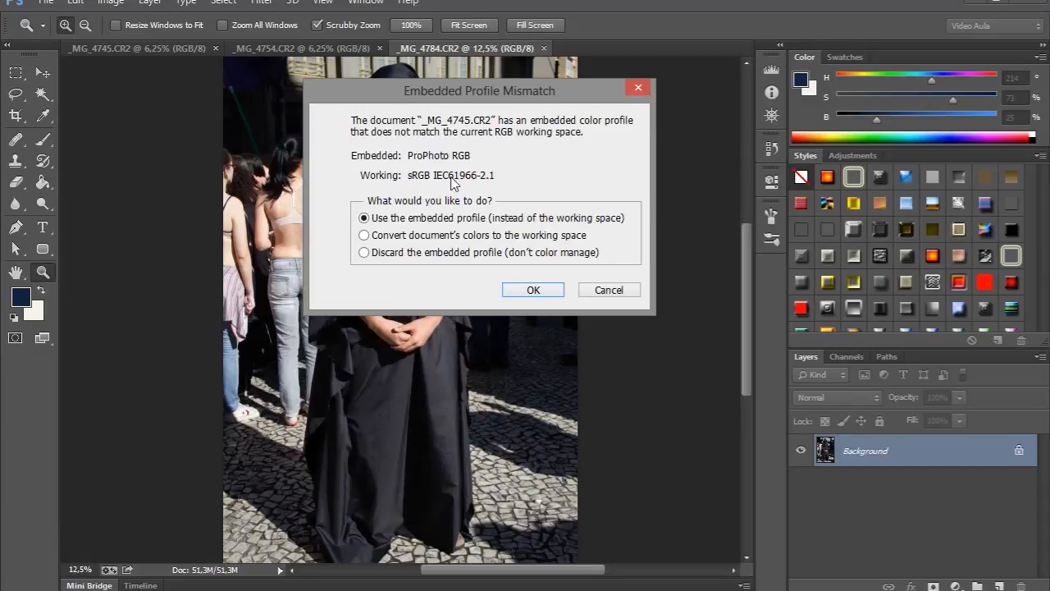
{"action": "left_click", "coordinate": [534, 290]}
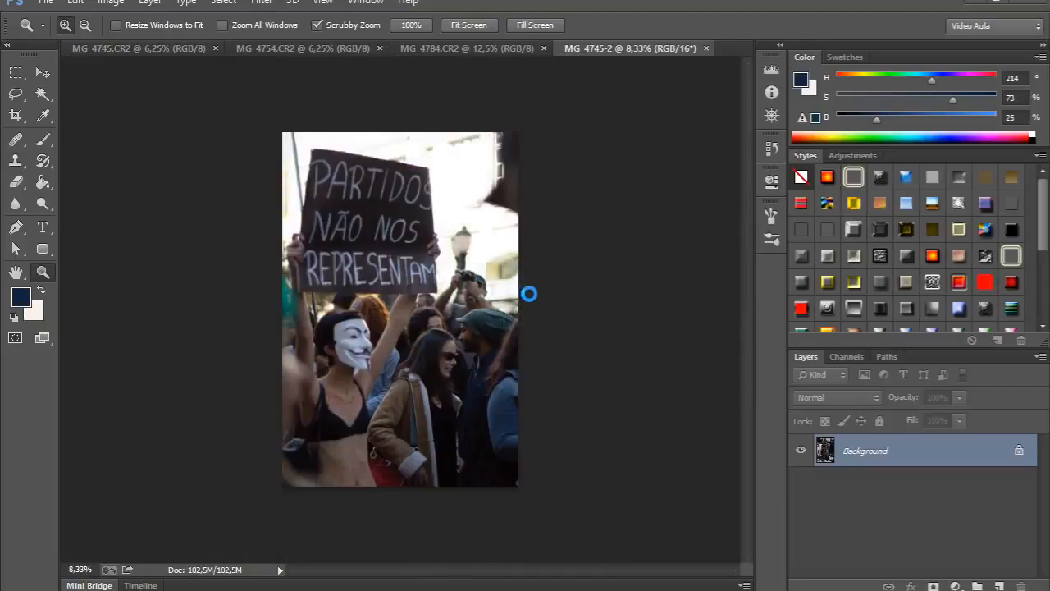
{"action": "left_click", "coordinate": [530, 292]}
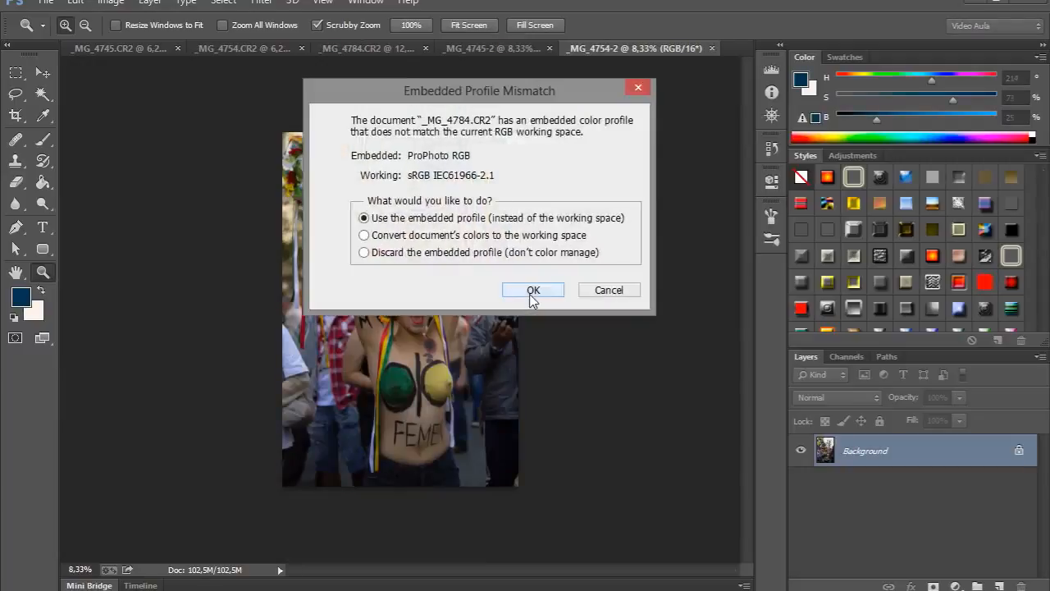
{"action": "left_click", "coordinate": [530, 291]}
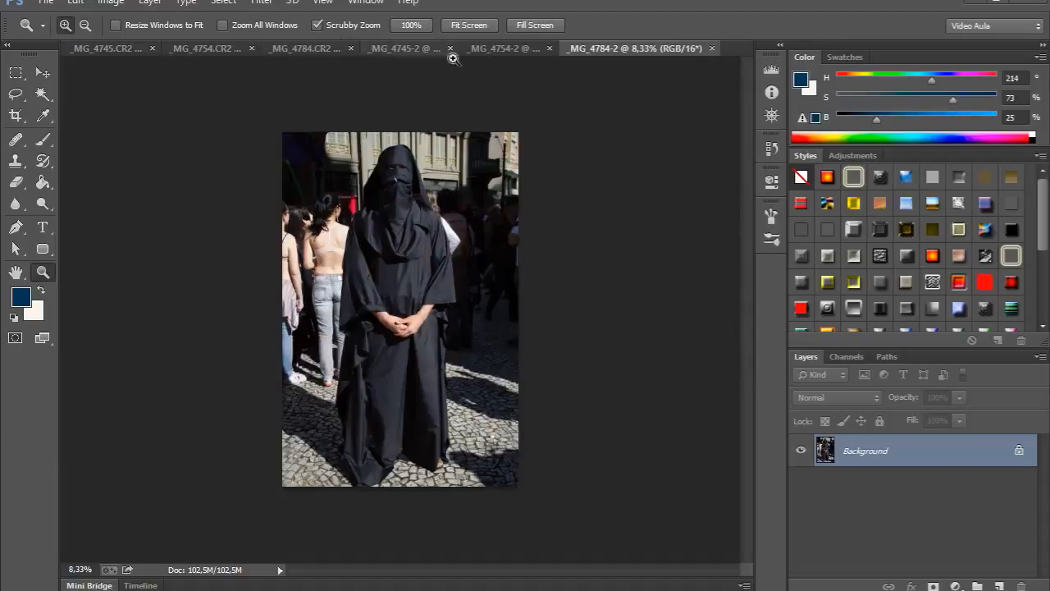
Rearrange the document tabs so the two versions of _MG_4784 sit next to each other.
{"action": "left_click", "coordinate": [340, 45]}
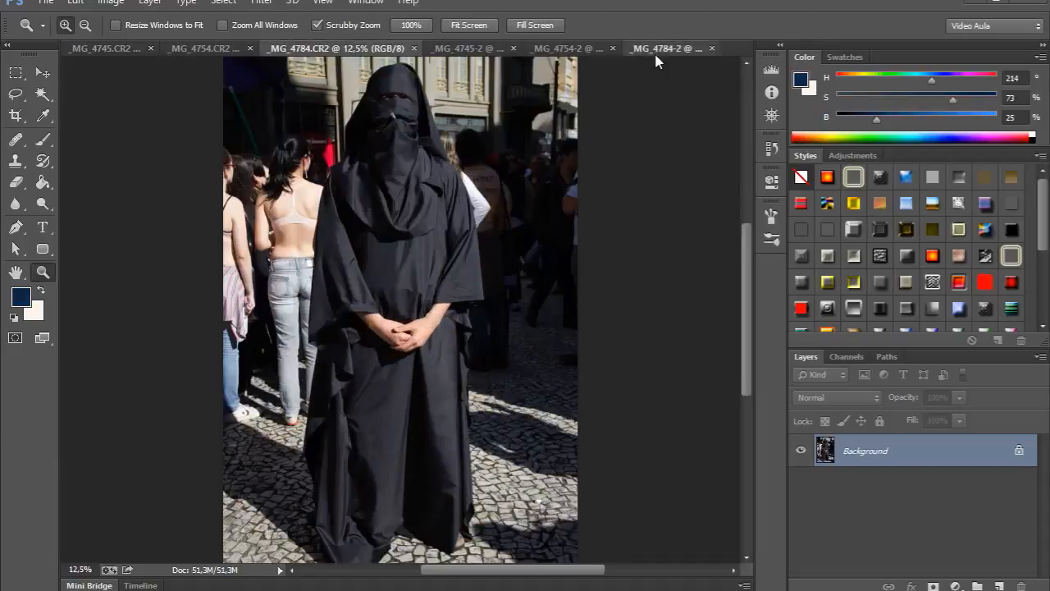
{"action": "left_click_drag", "start_coordinate": [654, 50], "coordinate": [567, 49]}
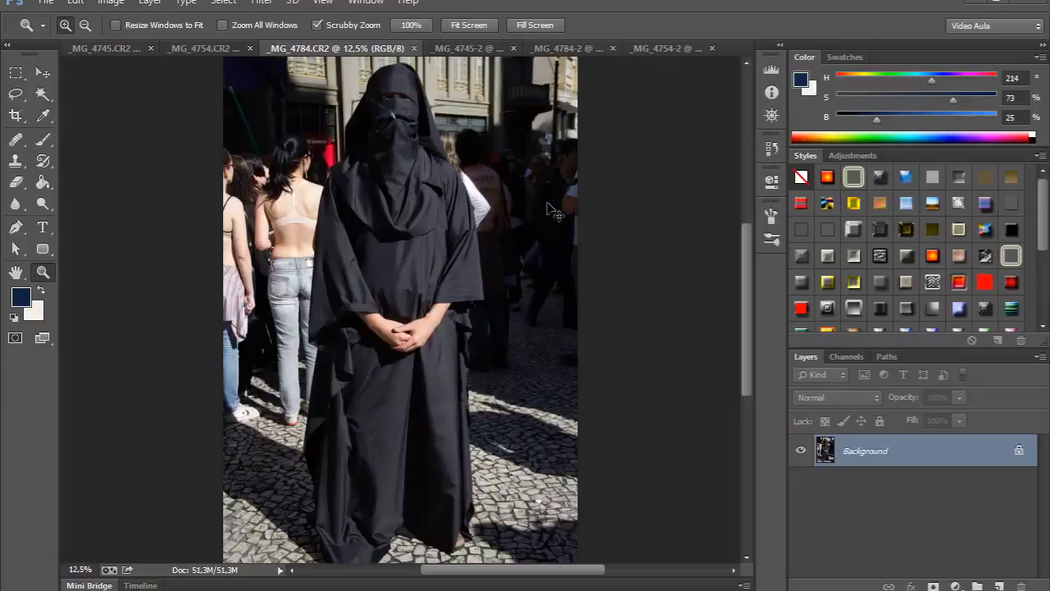
{"action": "left_click", "coordinate": [466, 48]}
{"action": "left_click_drag", "start_coordinate": [552, 48], "coordinate": [459, 42]}
Zoom the 16-bit _MG_4784-2 copy to 100%, then fit it back on screen.
{"action": "key", "text": "ctrl+1"}
{"action": "key", "text": "ctrl+Right"}
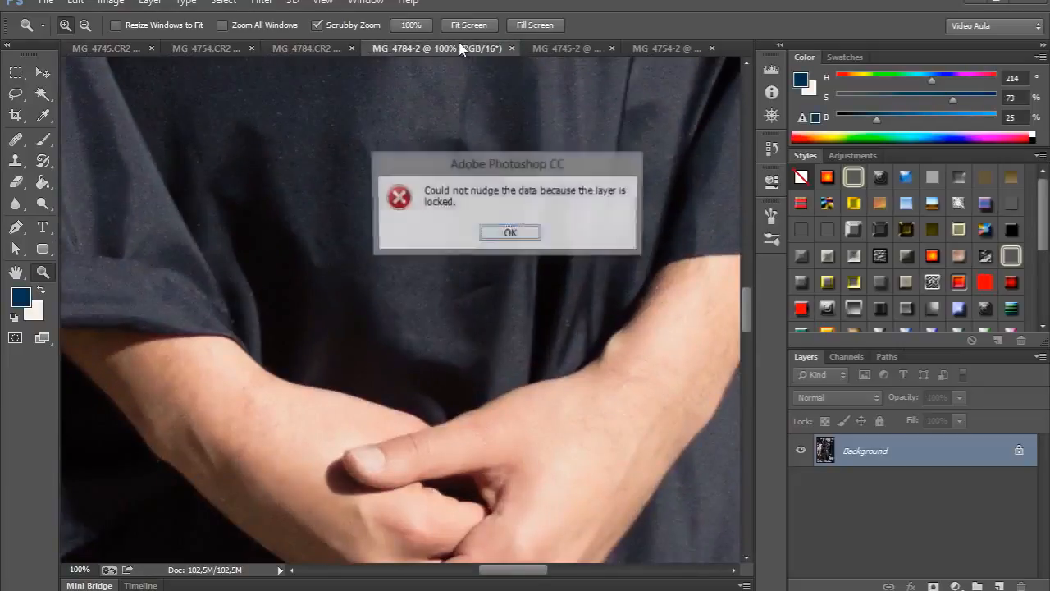
{"action": "key", "text": "Return"}
{"action": "key", "text": "ctrl+0"}
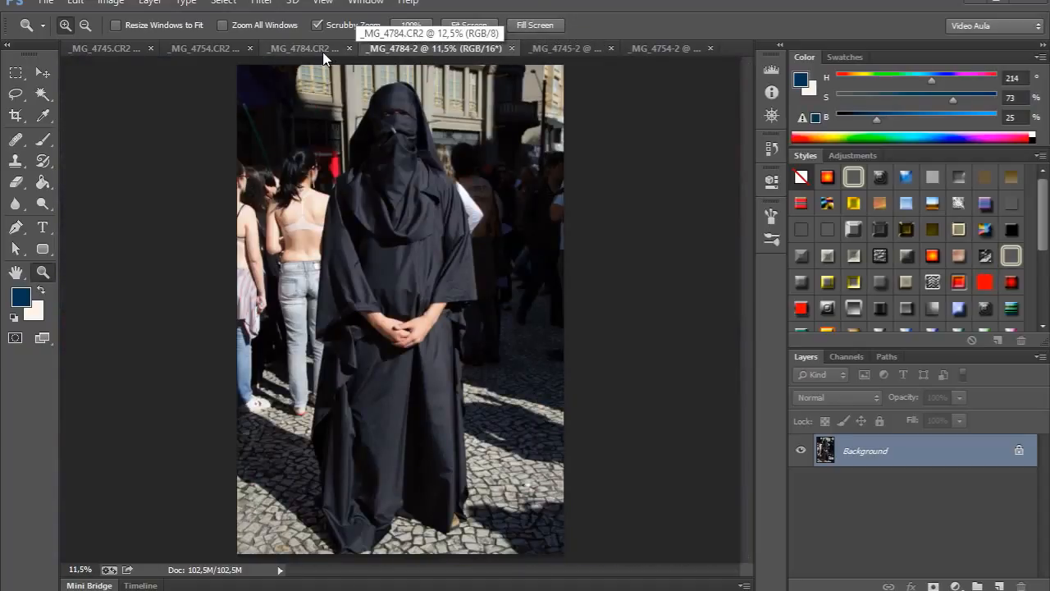
Switch back and forth between the 8-bit and 16-bit versions of _MG_4784 to compare them.
{"action": "key", "text": "ctrl+shift+Tab"}
{"action": "left_click", "coordinate": [456, 51]}
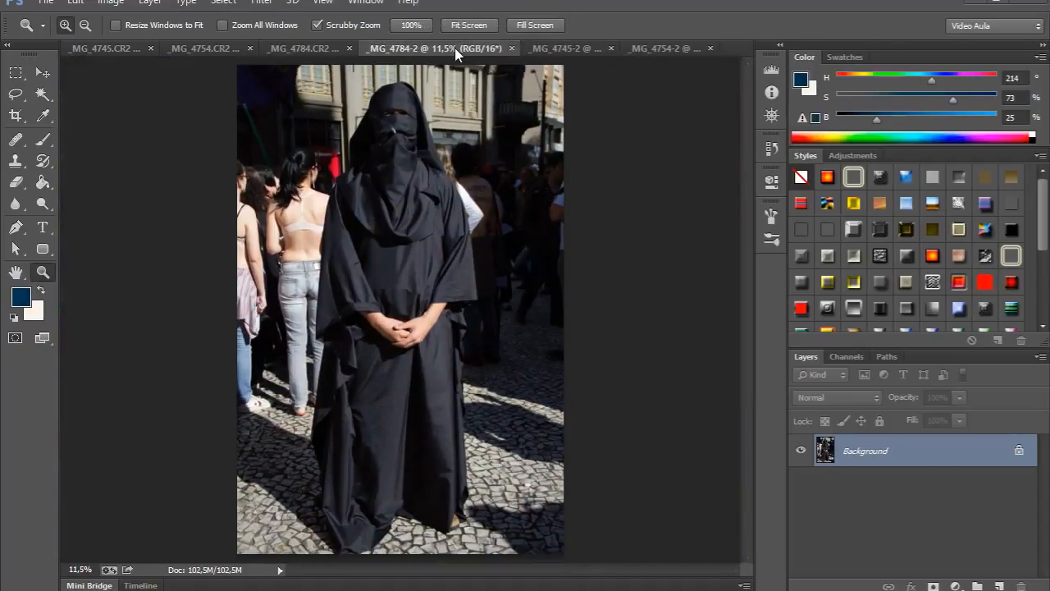
{"action": "left_click", "coordinate": [310, 48]}
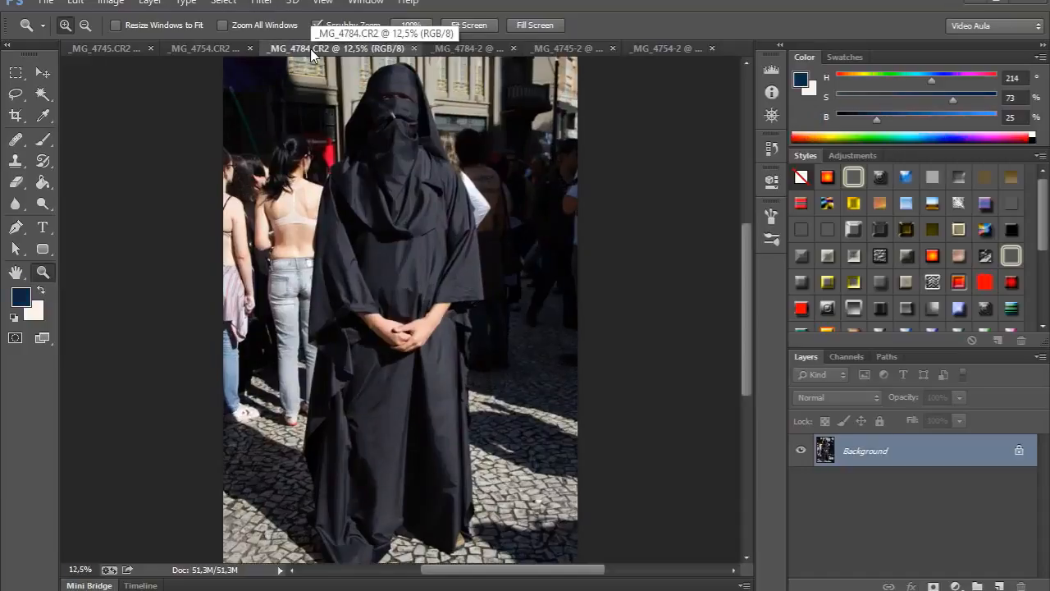
{"action": "key", "text": "ctrl+0"}
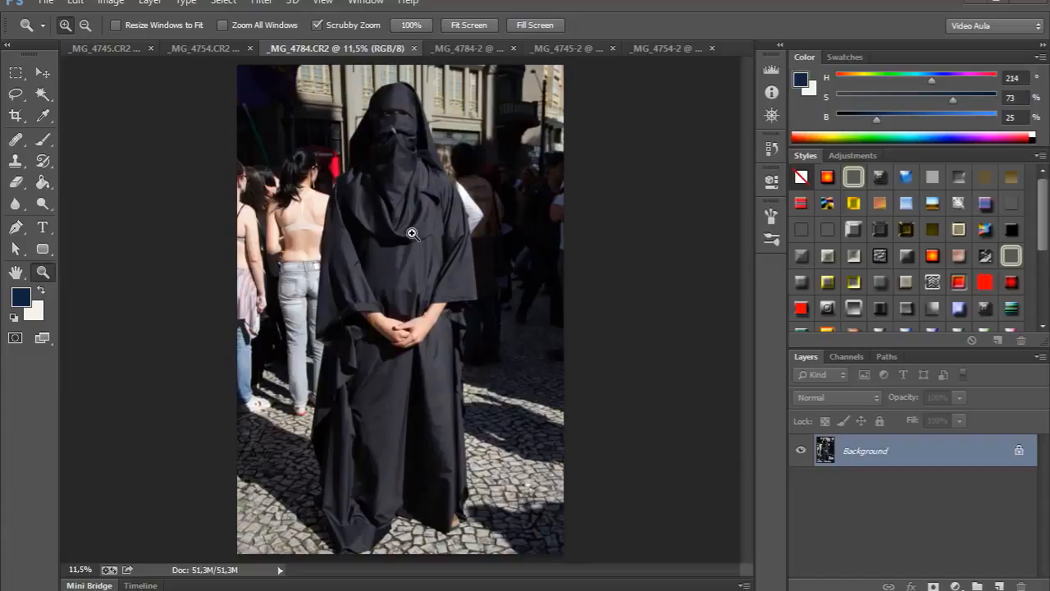
{"action": "left_click", "coordinate": [484, 53]}
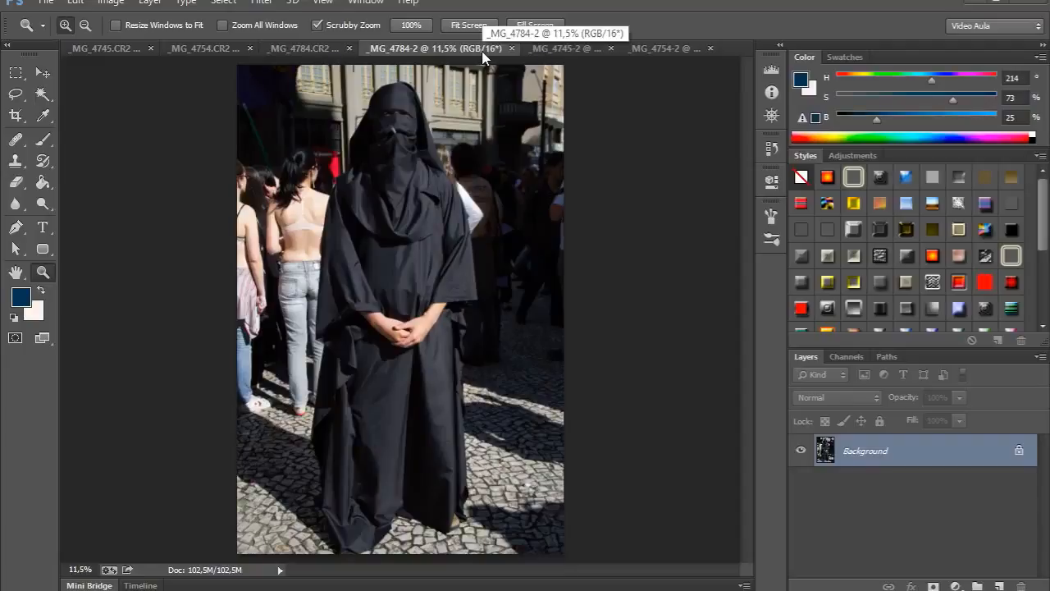
{"action": "left_click", "coordinate": [306, 51]}
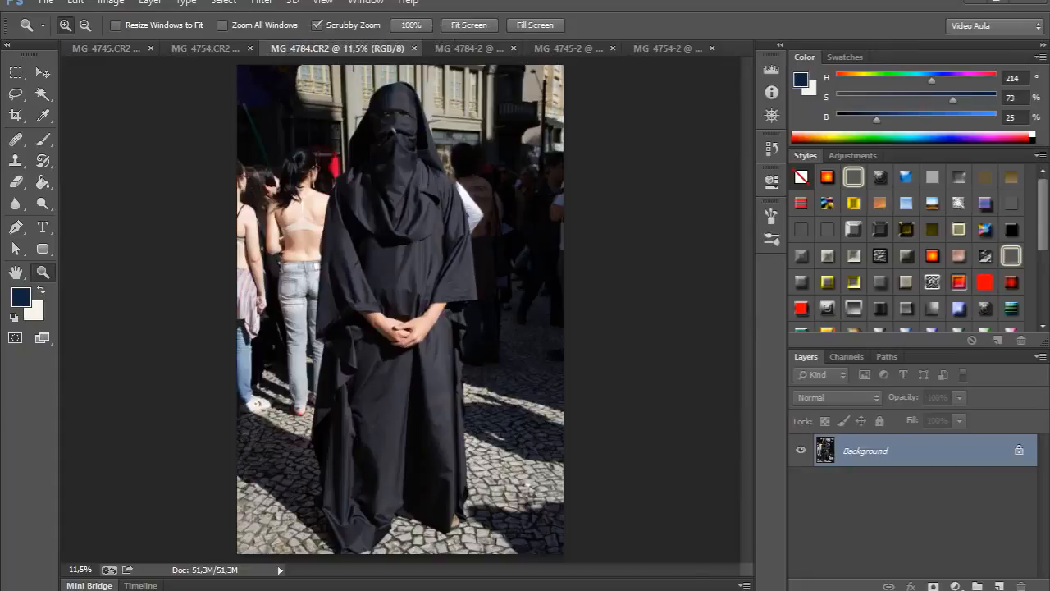
Switch to Bridge and select the _MG_4784 image in the Passeata collection.
{"action": "key", "text": "alt+Tab"}
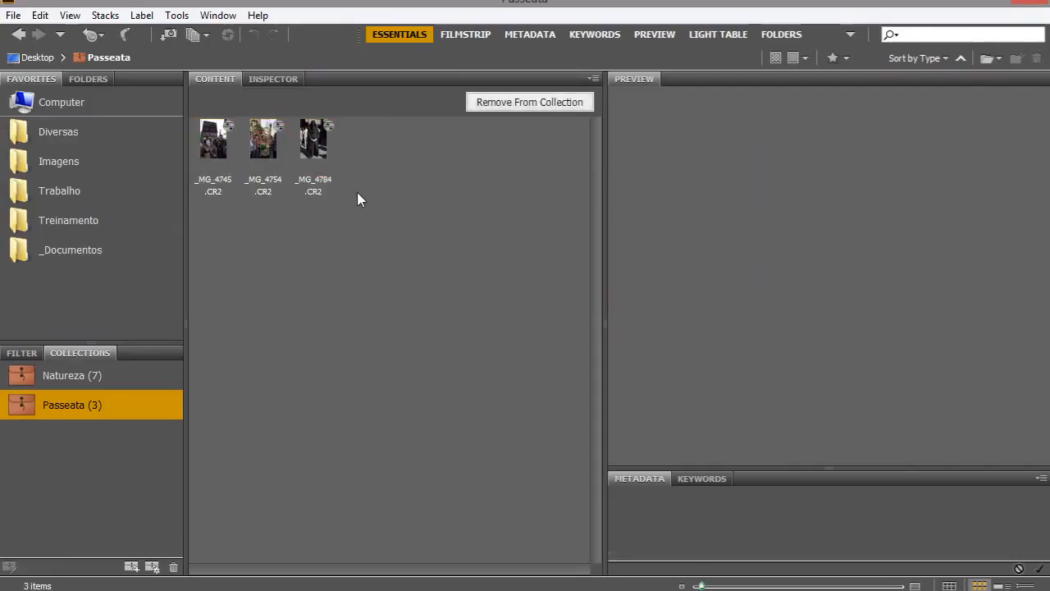
{"action": "left_click", "coordinate": [309, 155]}
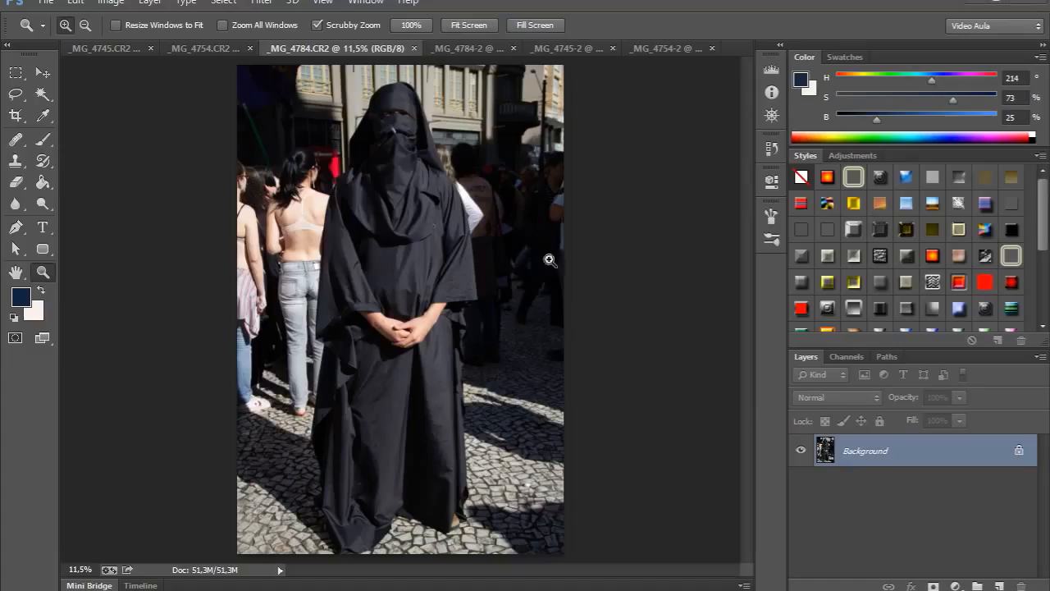
Add a Levels adjustment layer to the 8-bit image with black input 63 and a lowered white point, then delete it.
{"action": "left_click", "coordinate": [956, 587]}
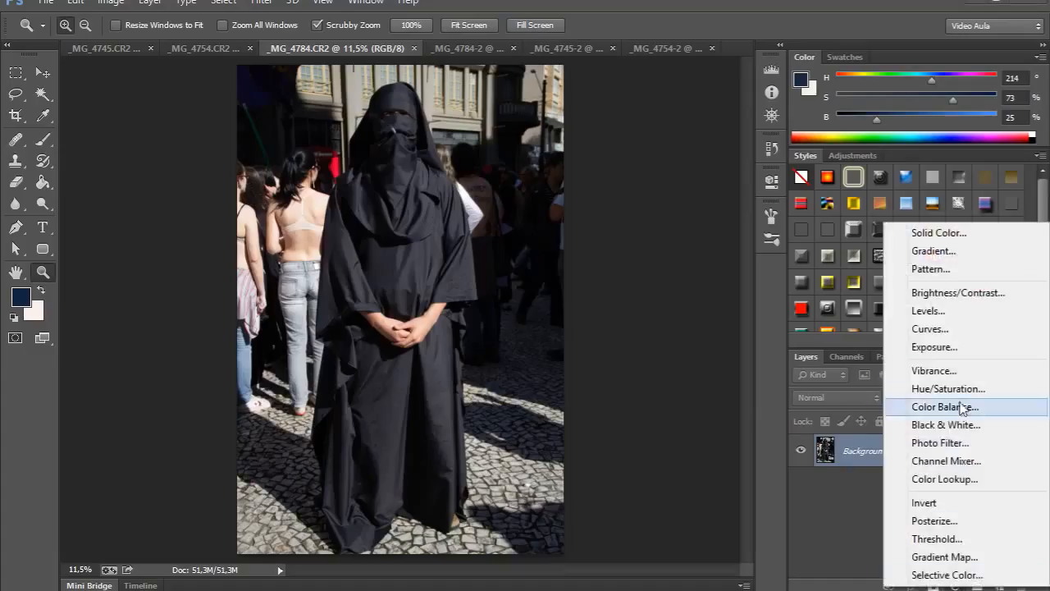
{"action": "left_click", "coordinate": [954, 312]}
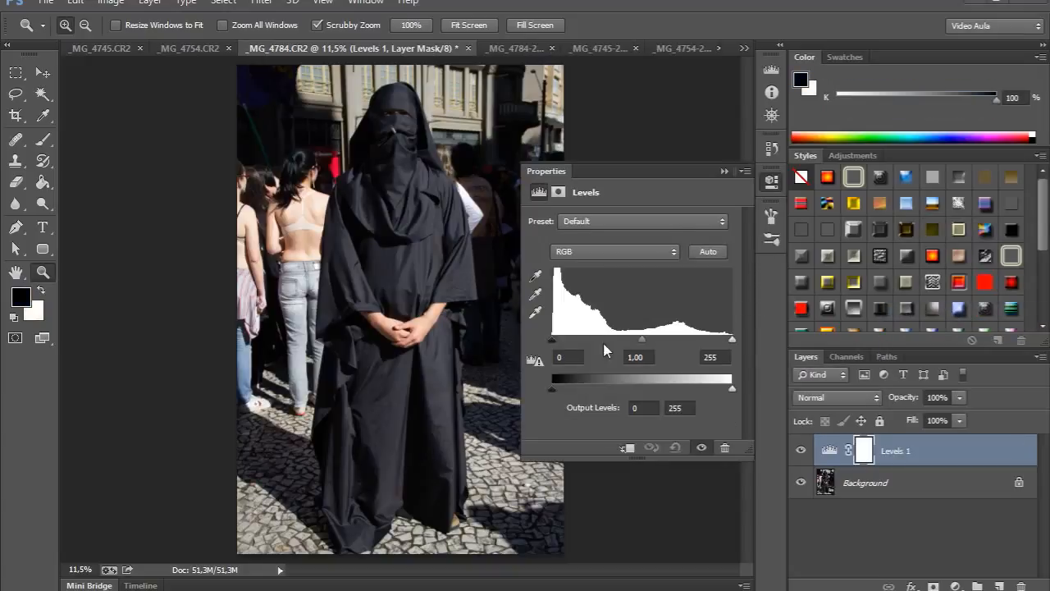
{"action": "left_click_drag", "start_coordinate": [552, 340], "coordinate": [596, 339]}
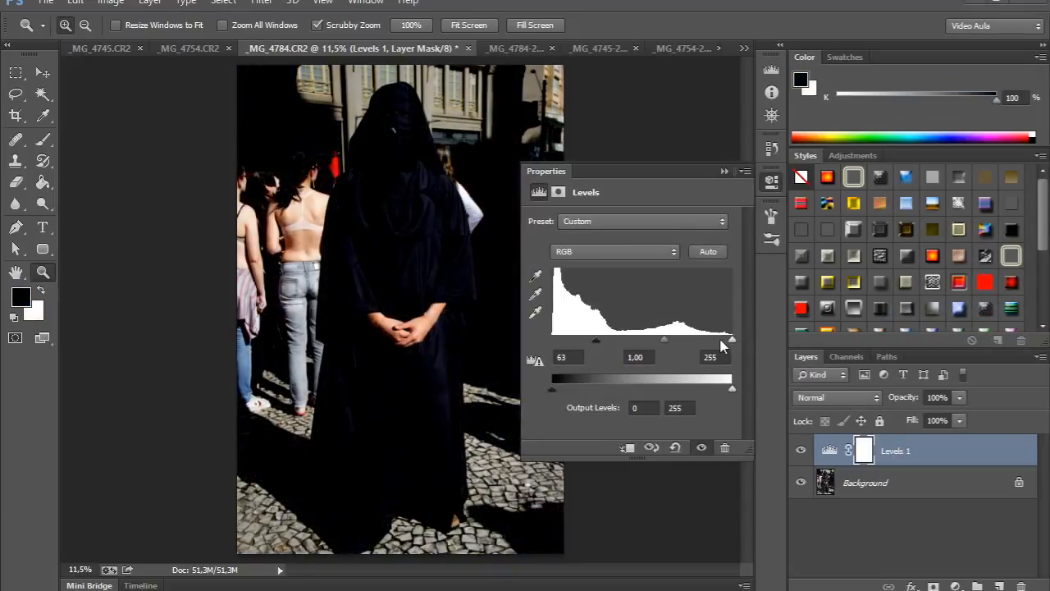
{"action": "left_click_drag", "start_coordinate": [732, 340], "coordinate": [676, 340]}
{"action": "left_click", "coordinate": [772, 180]}
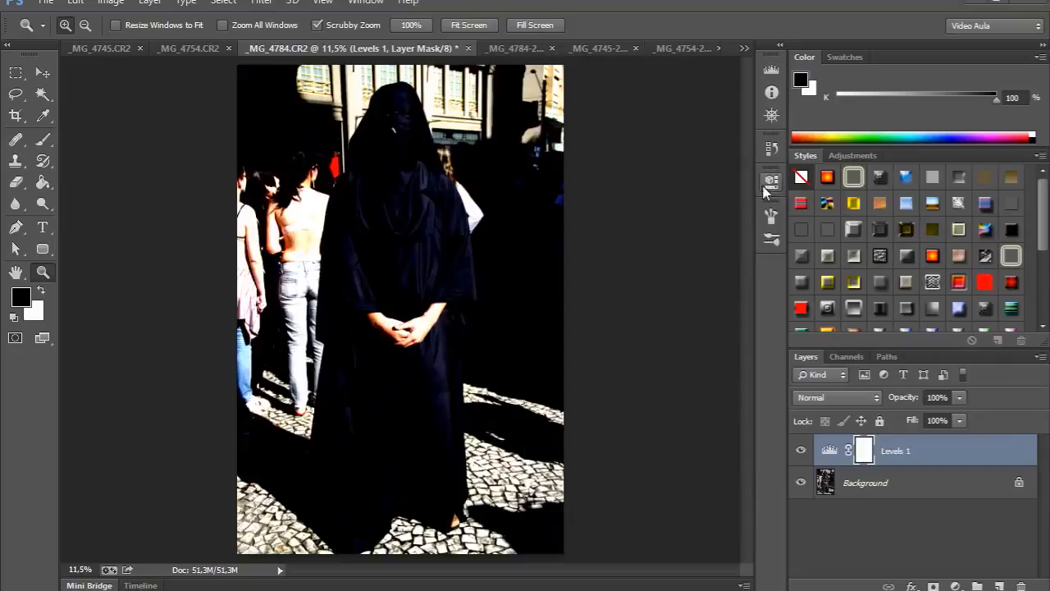
{"action": "left_click_drag", "start_coordinate": [834, 454], "coordinate": [1020, 584]}
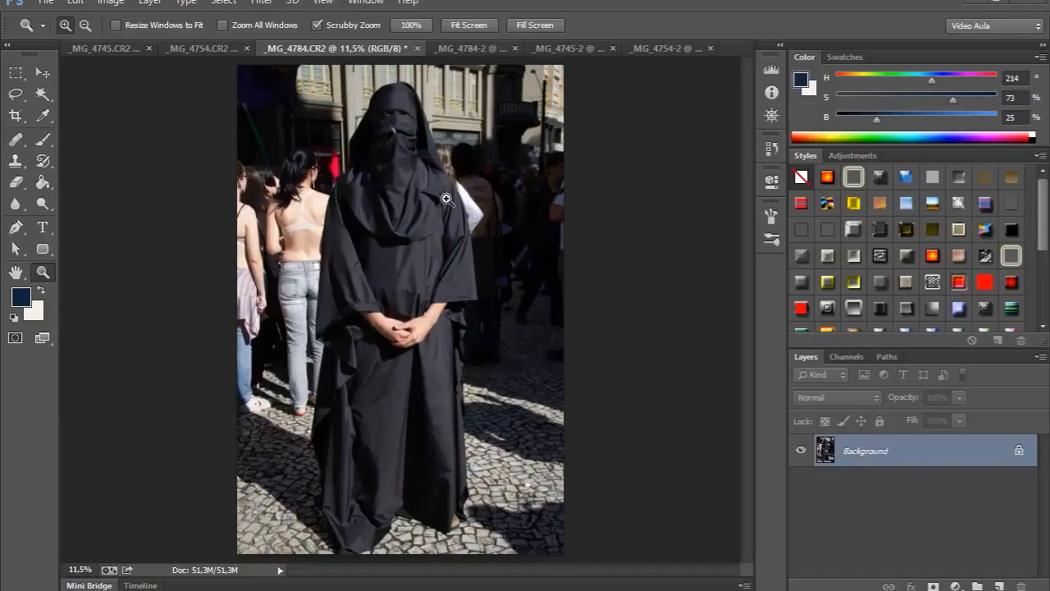
Paint a brush stroke across the 8-bit _MG_4784 image.
{"action": "left_click", "coordinate": [43, 140]}
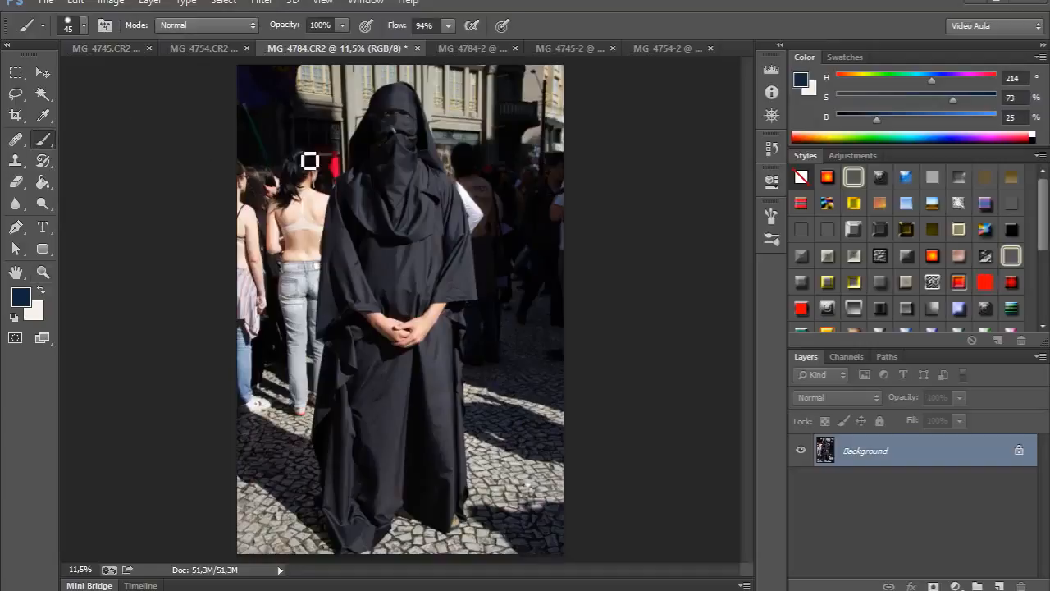
{"action": "mouse_move", "coordinate": [309, 161]}
{"action": "left_mouse_down"}
{"action": "mouse_move", "coordinate": [329, 169]}
{"action": "mouse_move", "coordinate": [337, 279]}
{"action": "mouse_move", "coordinate": [533, 296]}
{"action": "left_mouse_up"}
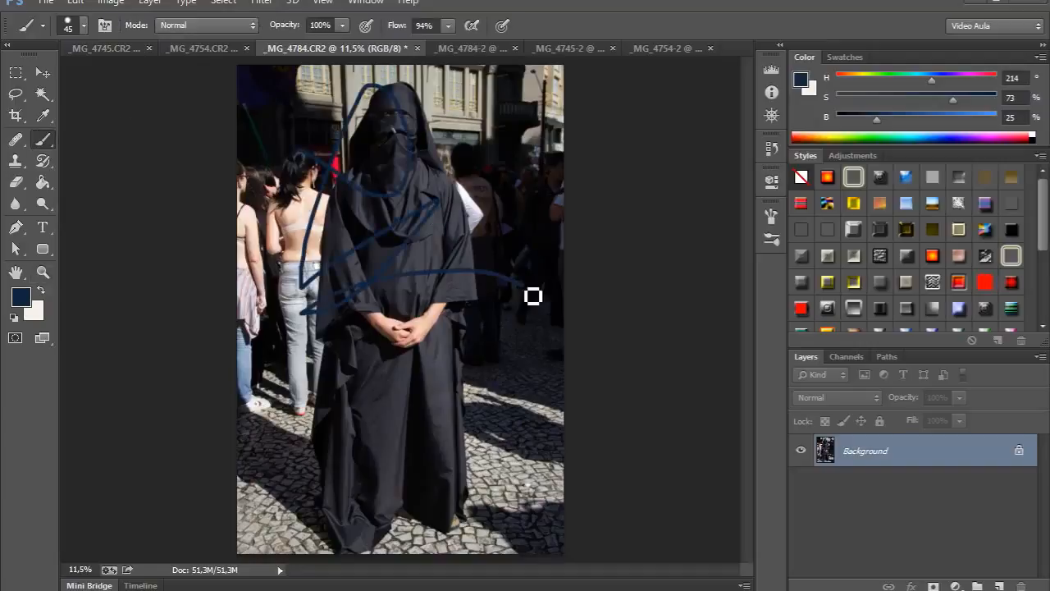